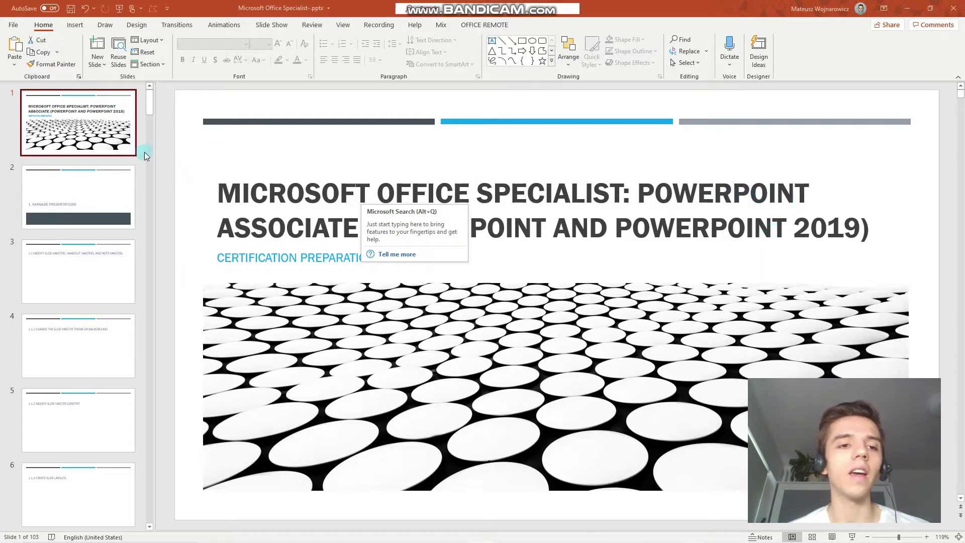
Step: Preview slides 66 to 71 (3.5.1–3.5.4), then settle on slide 68, 3.5.1 Order Shapes
left_click_drag(151, 105, 151, 344)
scroll(79, 362, "down", 6)
left_click(115, 378)
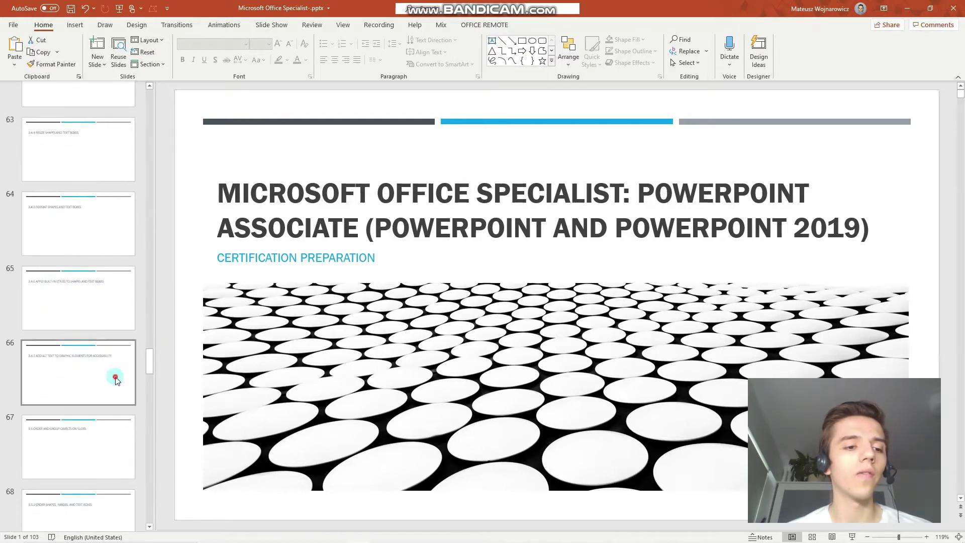
left_click(89, 502)
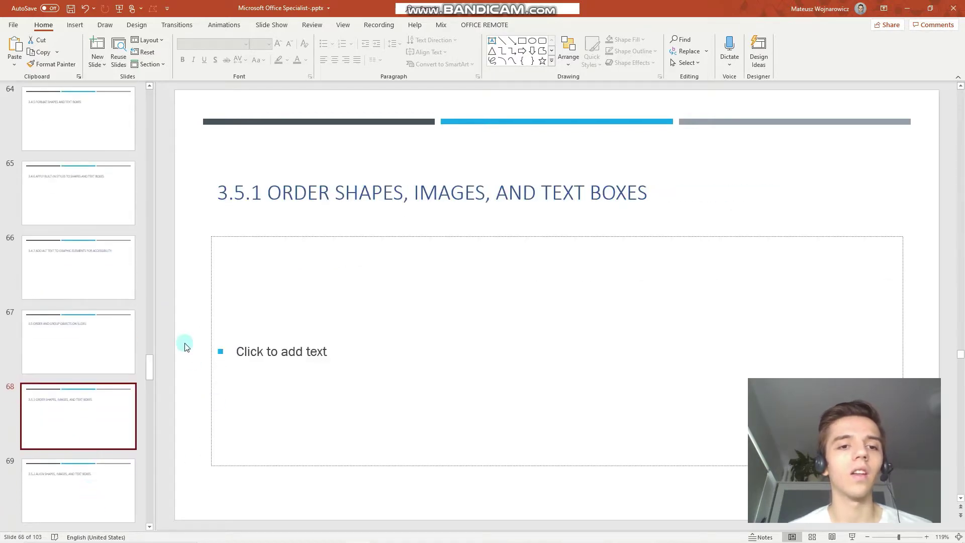
left_click(107, 336)
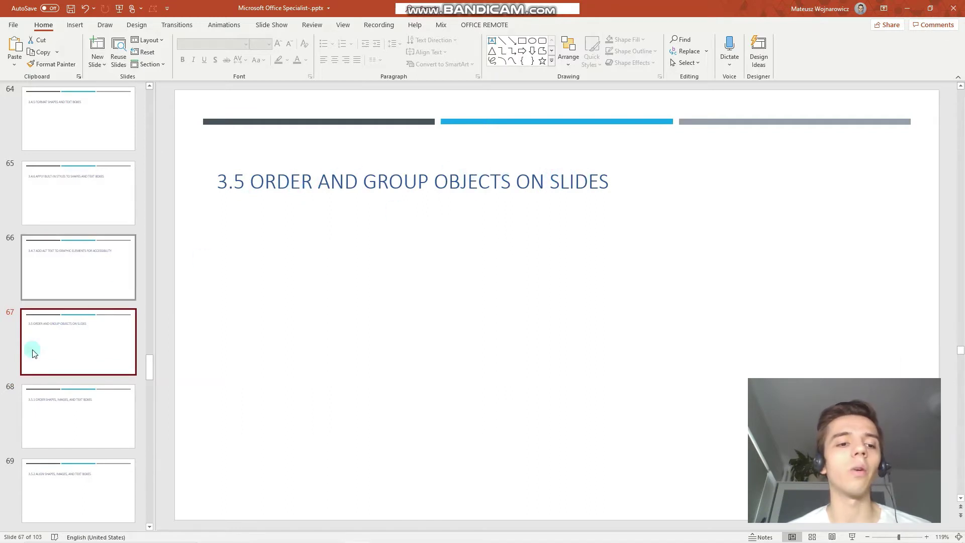
scroll(68, 359, "down", 3)
left_click(85, 245)
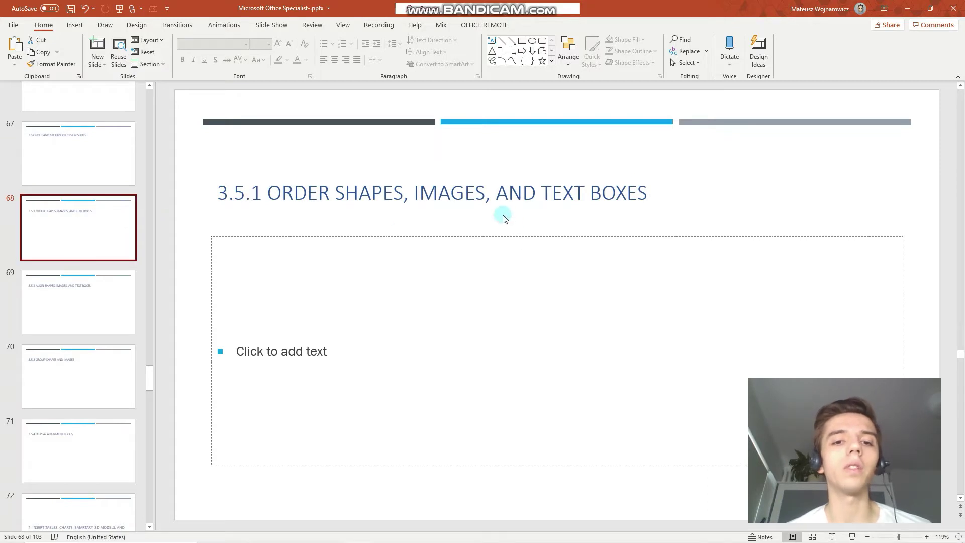
left_click(107, 309)
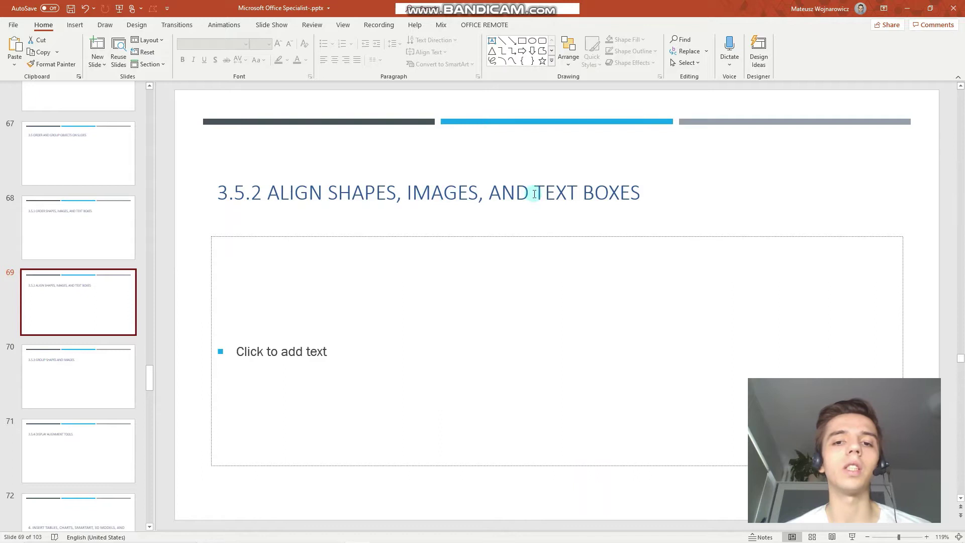
left_click(57, 364)
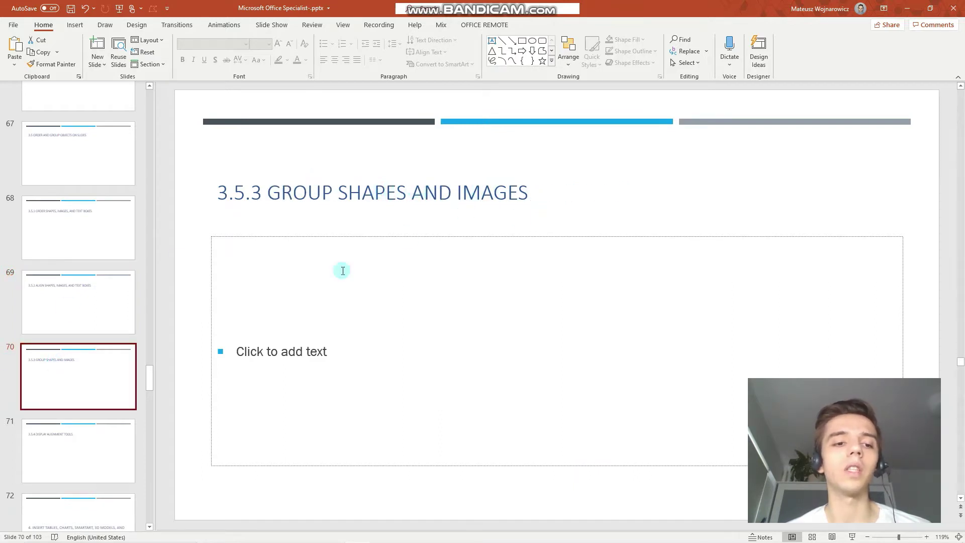
left_click(71, 439)
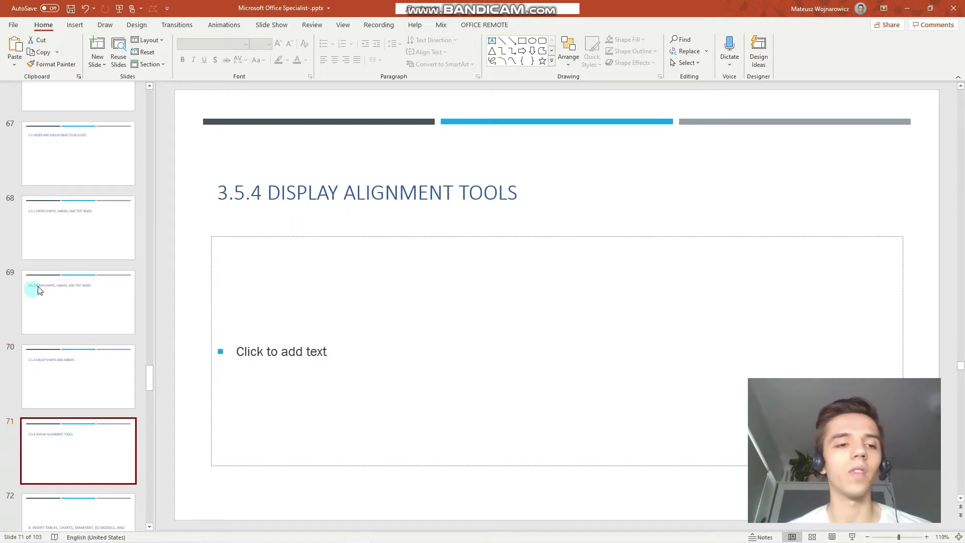
left_click(88, 246)
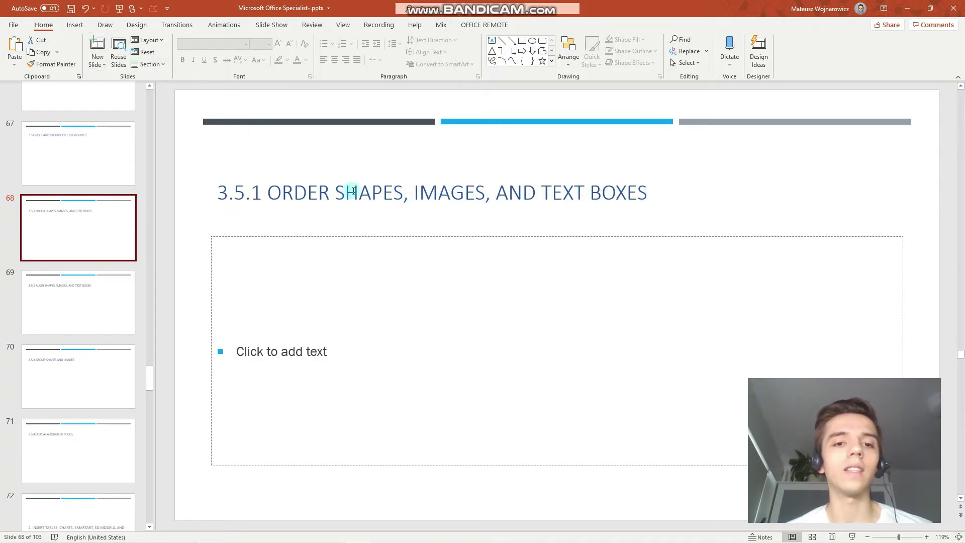
Step: Draw a triangle in the slide's content area and give it a teal shape style
left_click(492, 51)
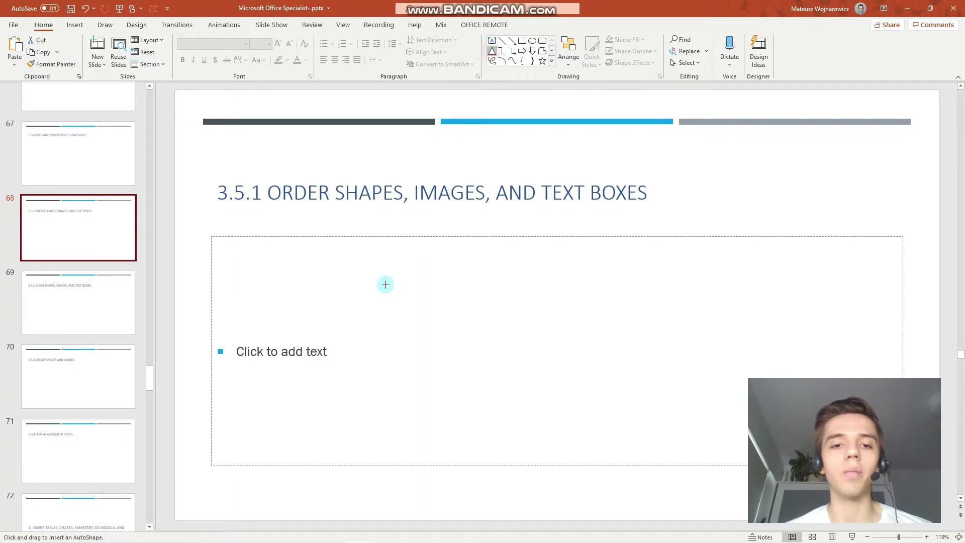
left_click_drag(366, 318, 443, 256)
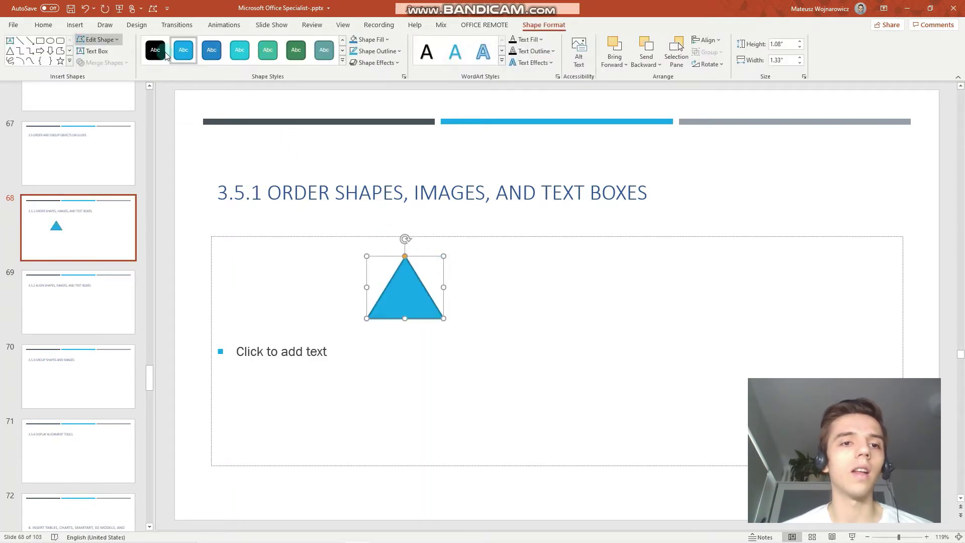
left_click(240, 49)
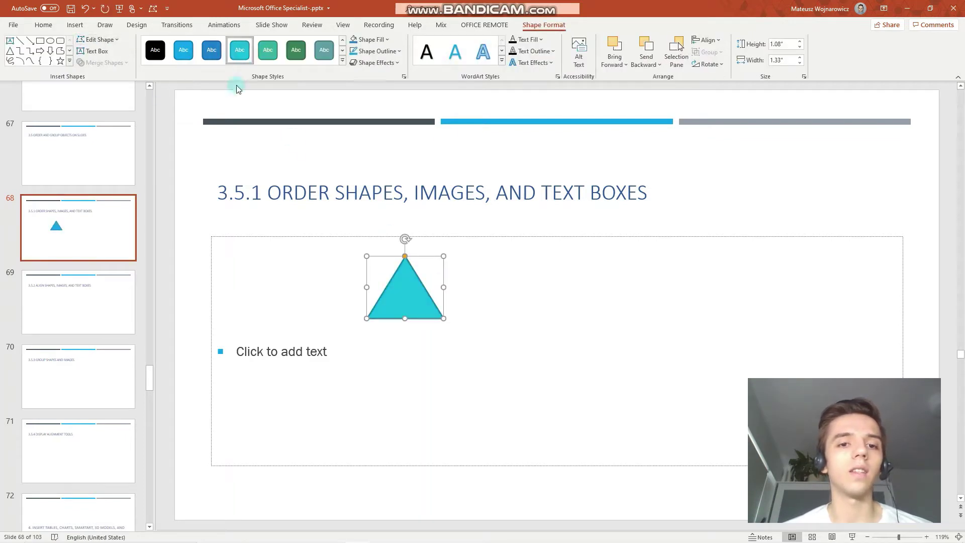
Step: Insert logo.png from this device and move it to overlap the triangle's right side
left_click(75, 24)
left_click(95, 50)
left_click(109, 97)
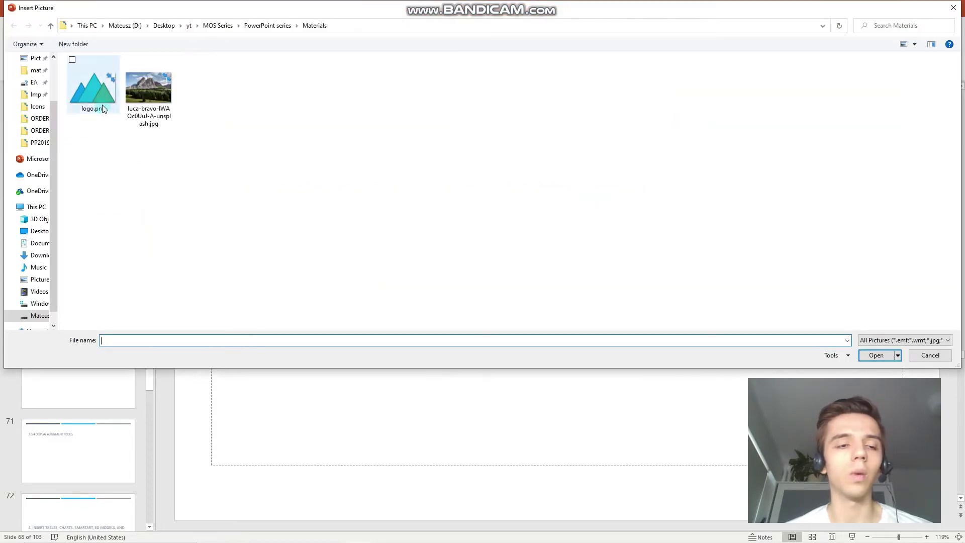
double_click(101, 96)
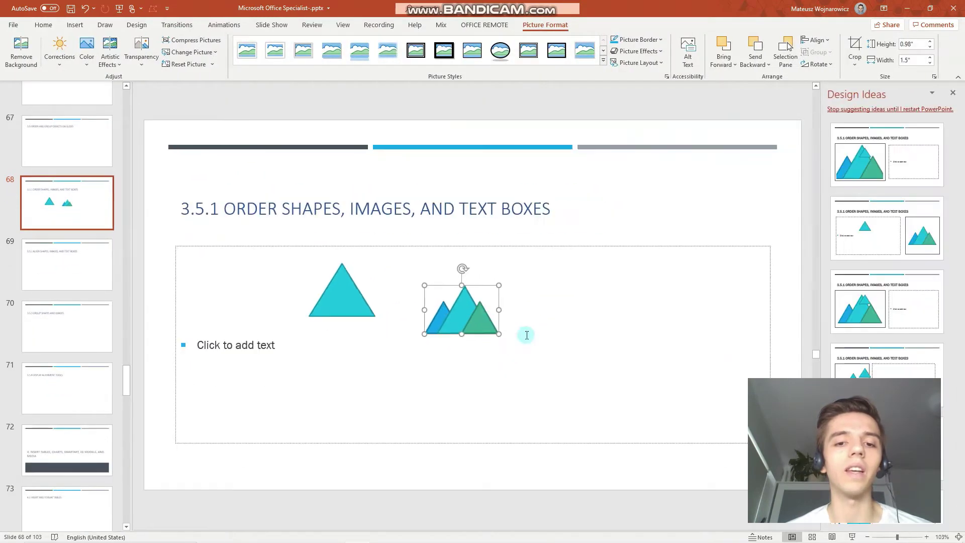
left_click(458, 316)
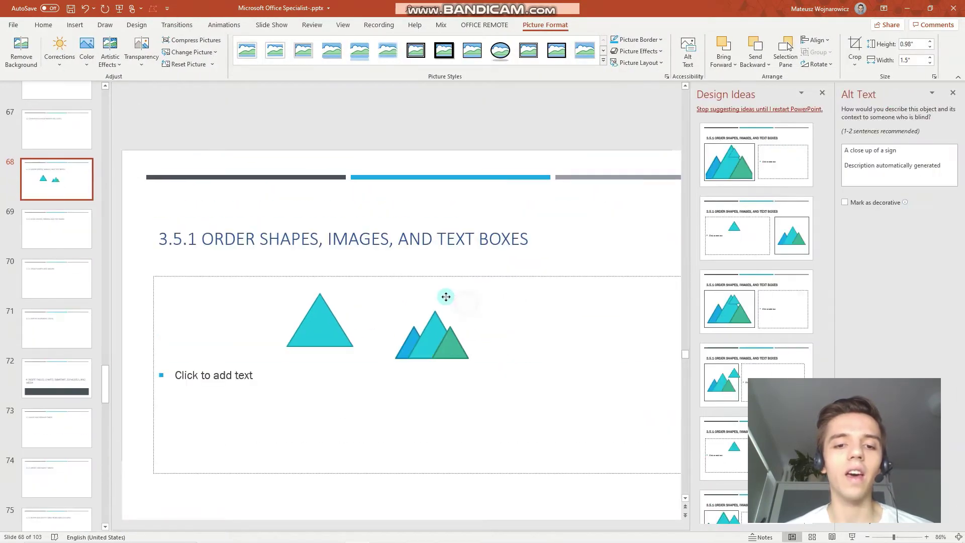
left_click_drag(395, 286, 309, 296)
left_click(821, 94)
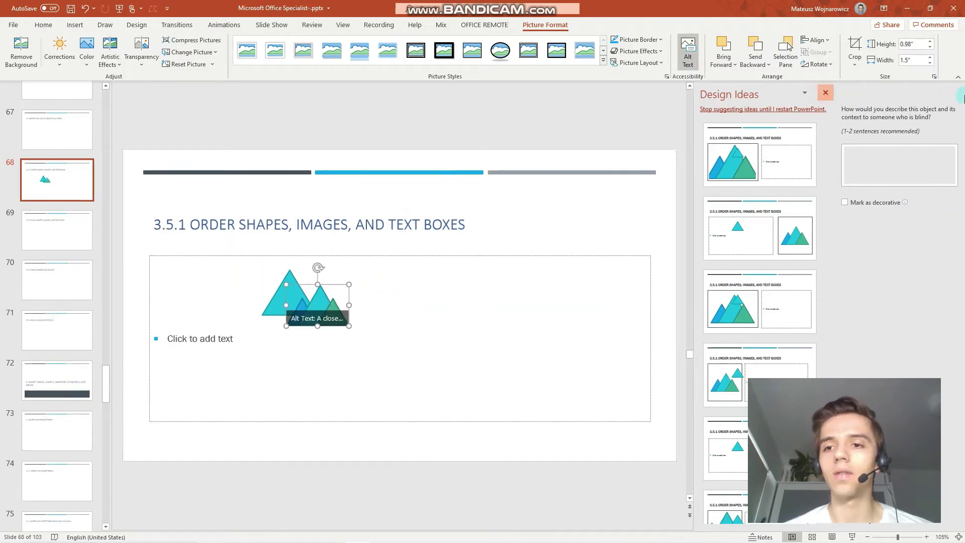
left_click(953, 94)
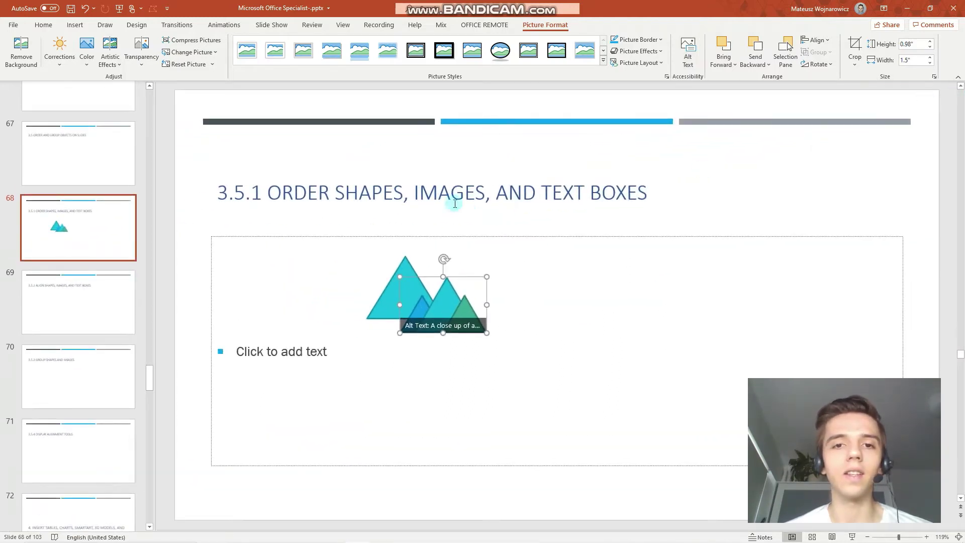
Step: Draw a text box above the mountain picture and type 'TextBox' in it
left_click(45, 25)
left_click(493, 40)
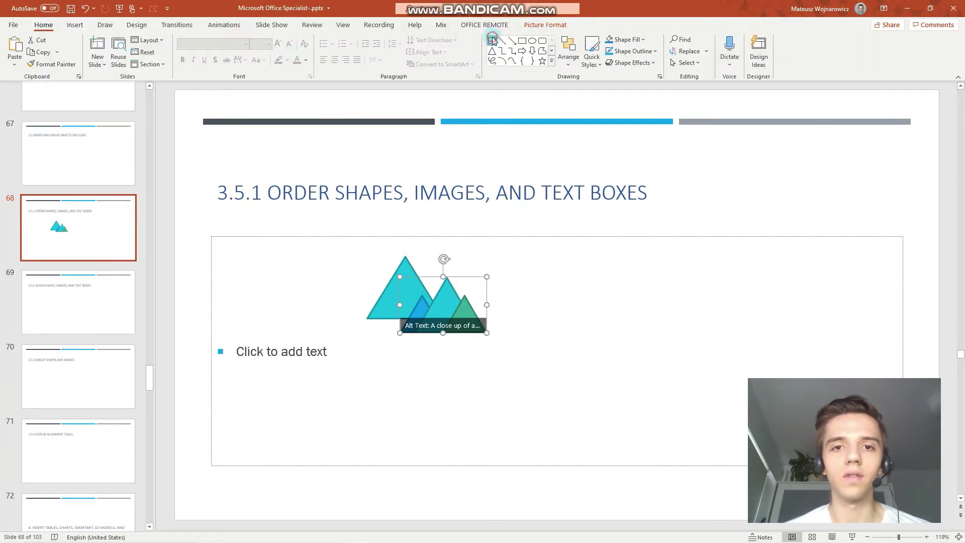
left_click_drag(382, 245, 551, 292)
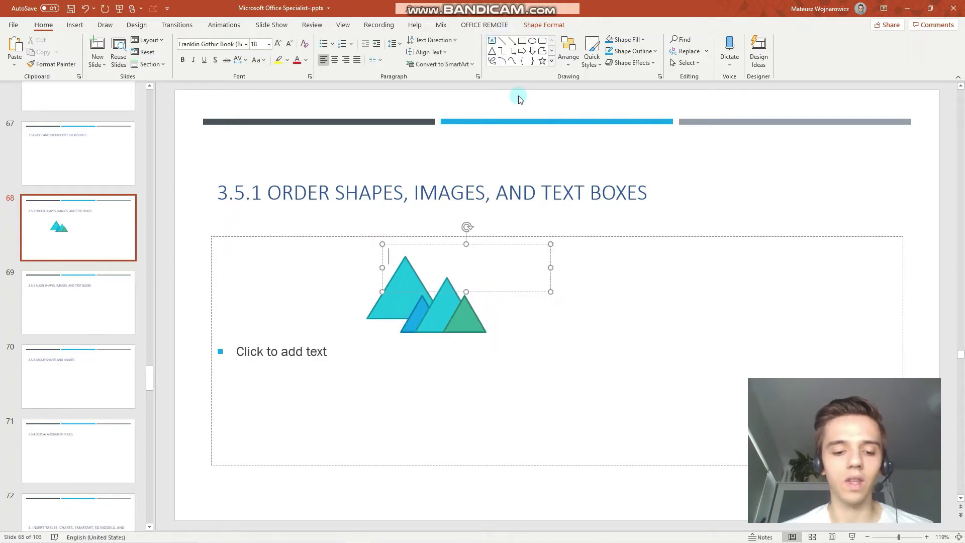
type("TextBox")
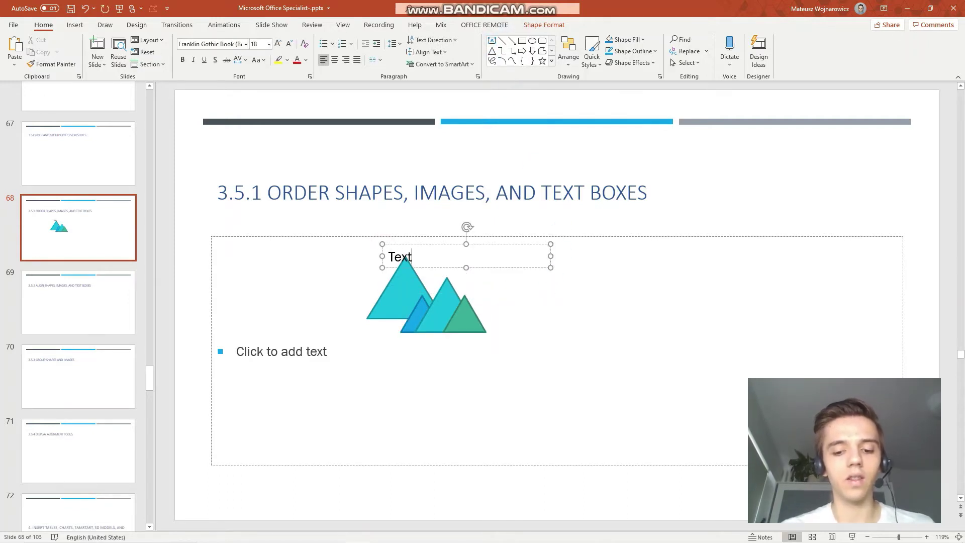
Step: Apply a blue Shape Style to the text box and drag it over the triangle and picture
left_click(548, 26)
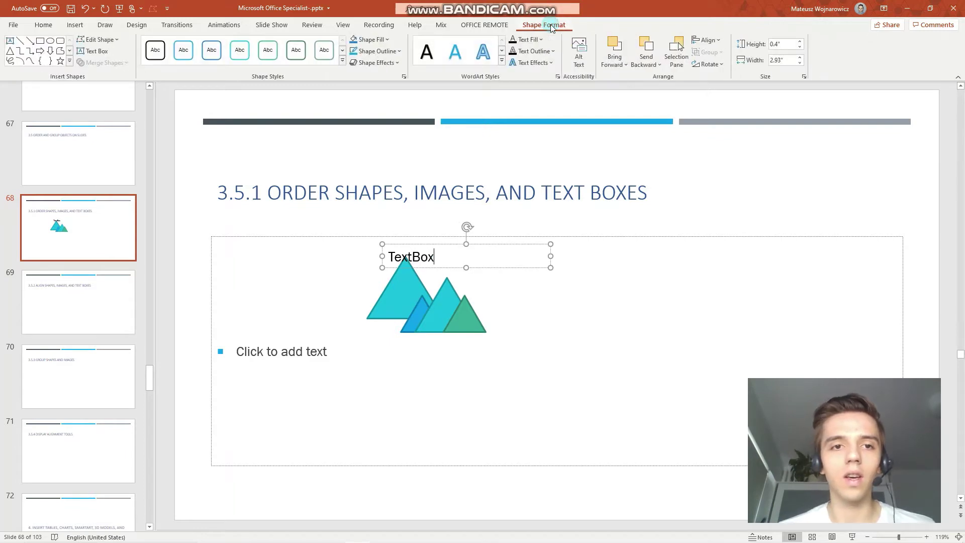
left_click(342, 60)
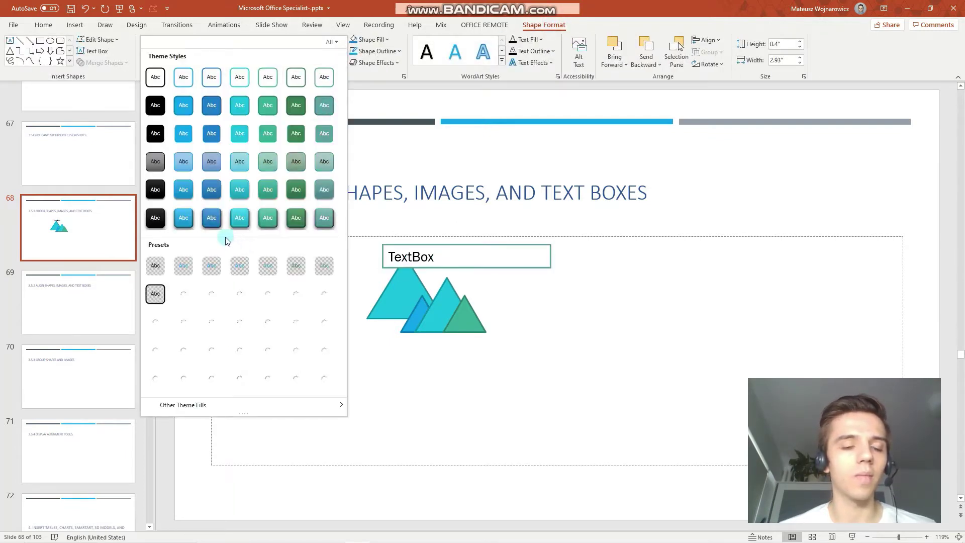
left_click(211, 218)
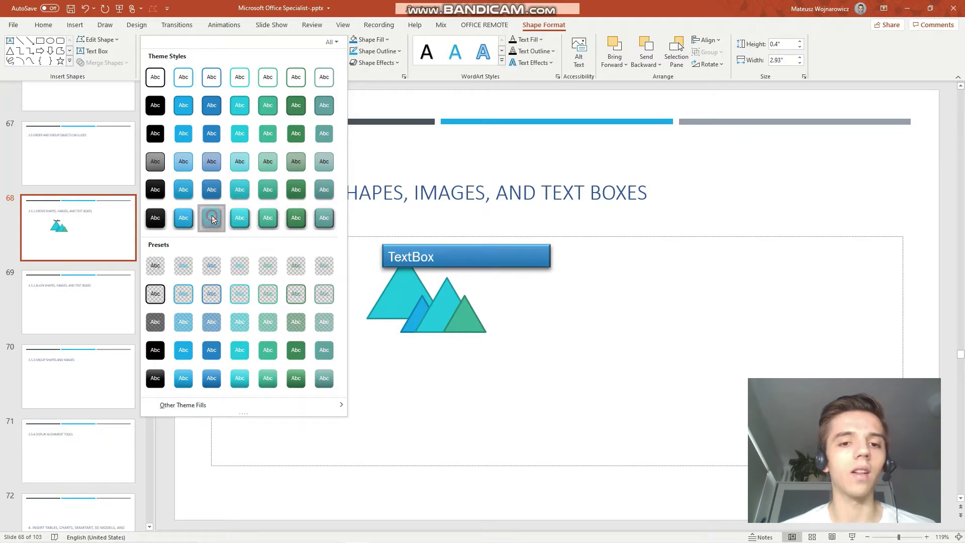
left_click_drag(473, 258, 497, 290)
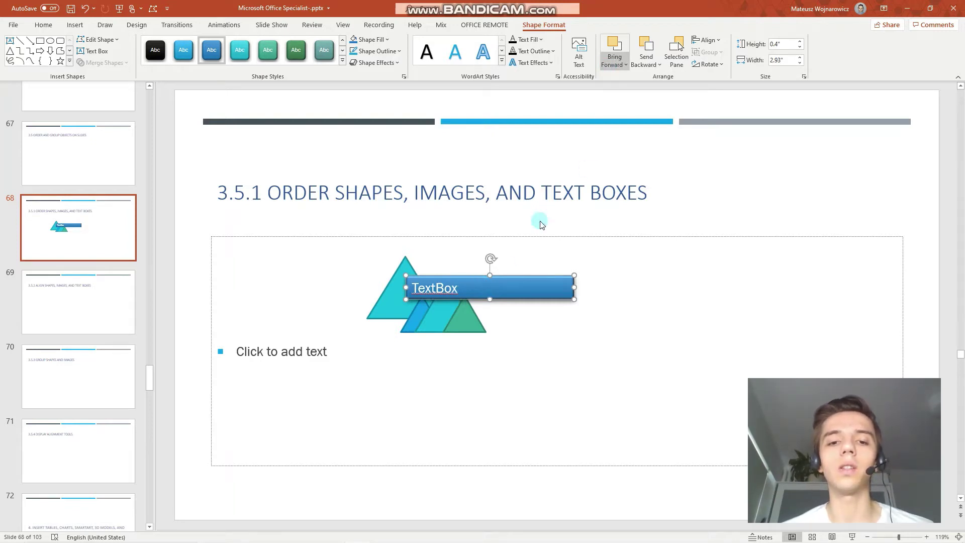
Step: Move the TextBox back and forward through the layers with Send Backward and Bring Forward
left_click_drag(502, 292, 496, 293)
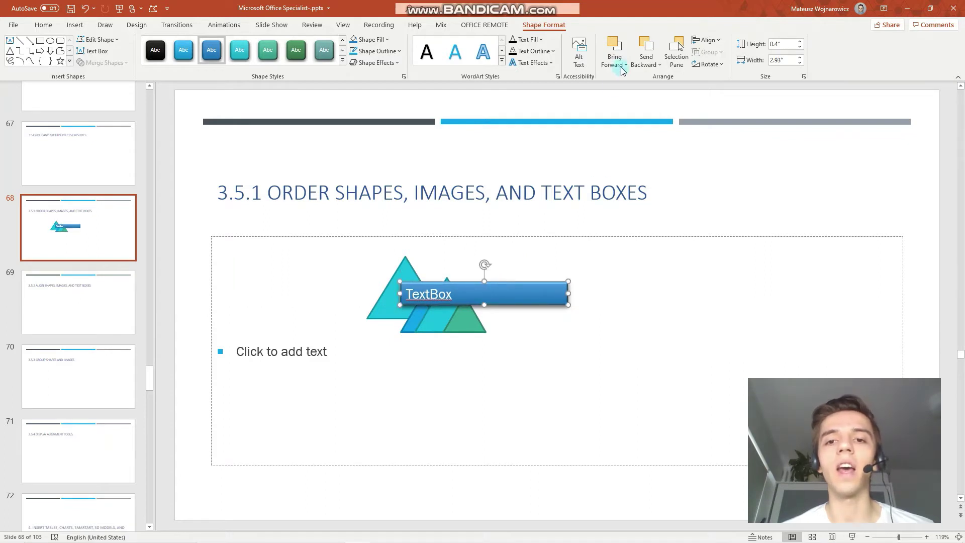
left_click(646, 63)
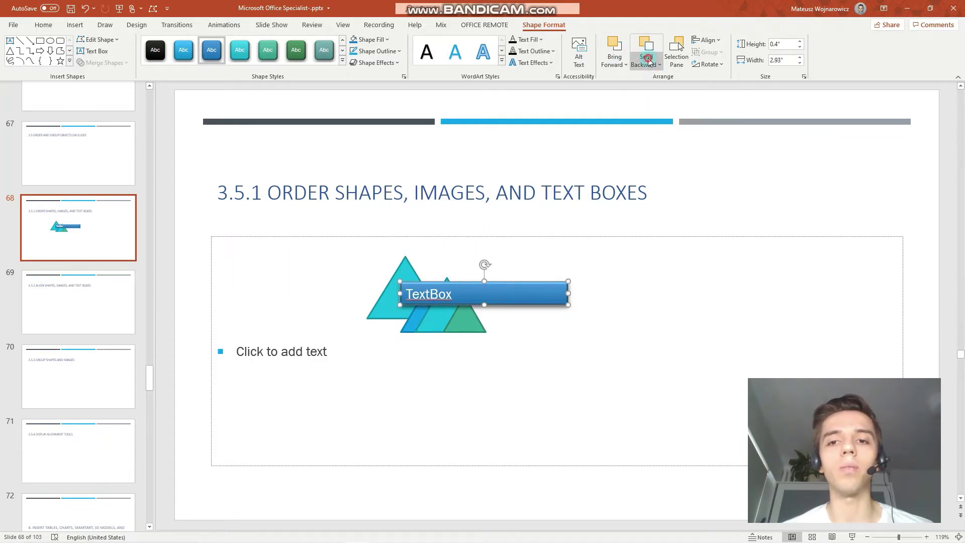
left_click(654, 82)
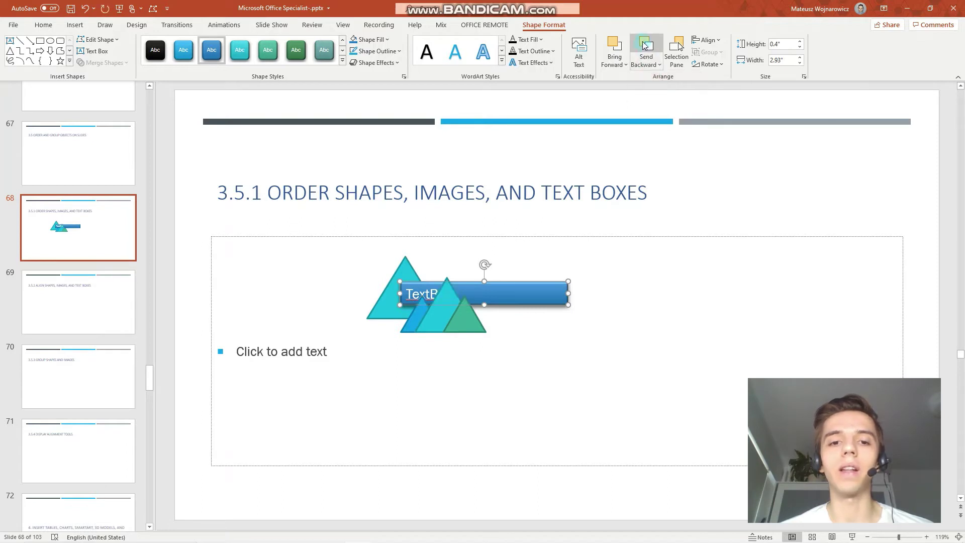
left_click(647, 46)
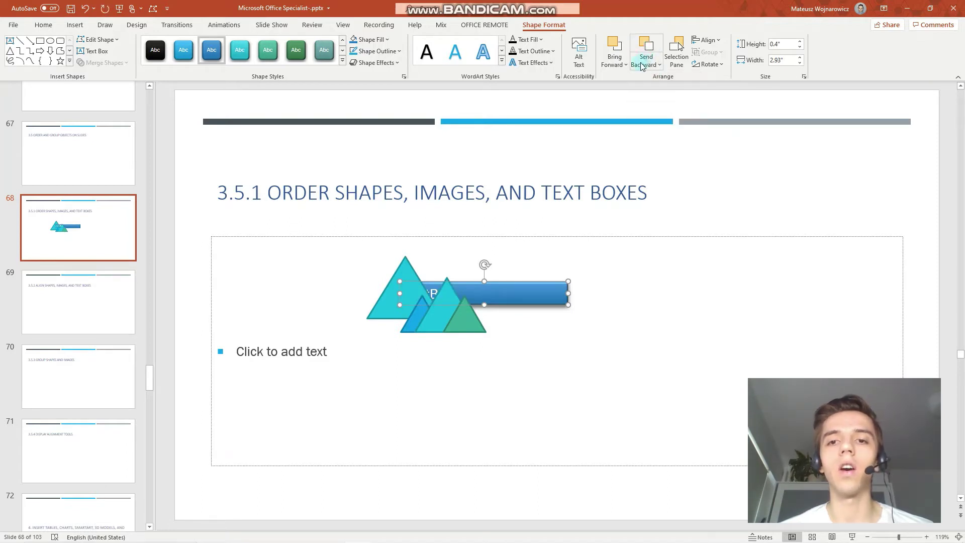
left_click(614, 48)
left_click(614, 47)
Step: Send the TextBox to the back, then bring it in front of the triangle and raise it slightly
left_click(648, 68)
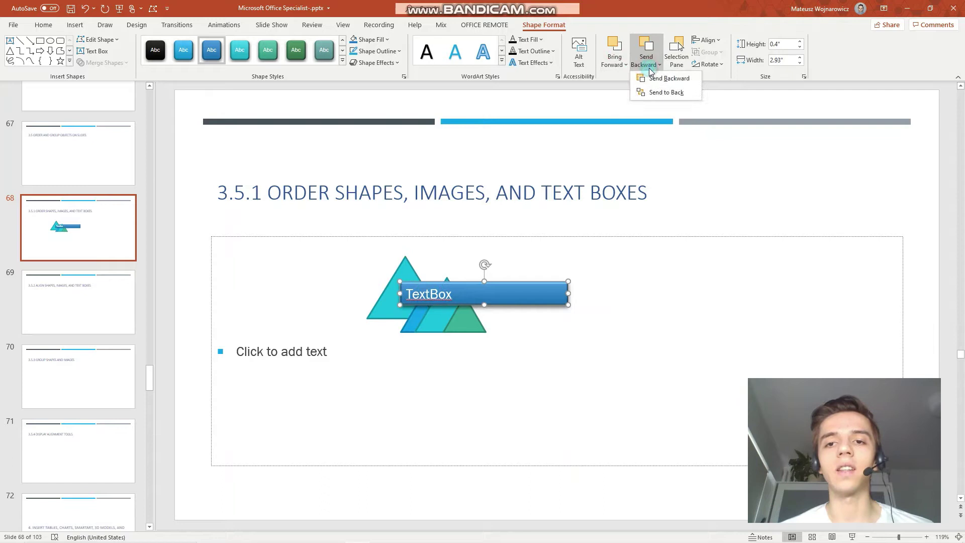
left_click(657, 92)
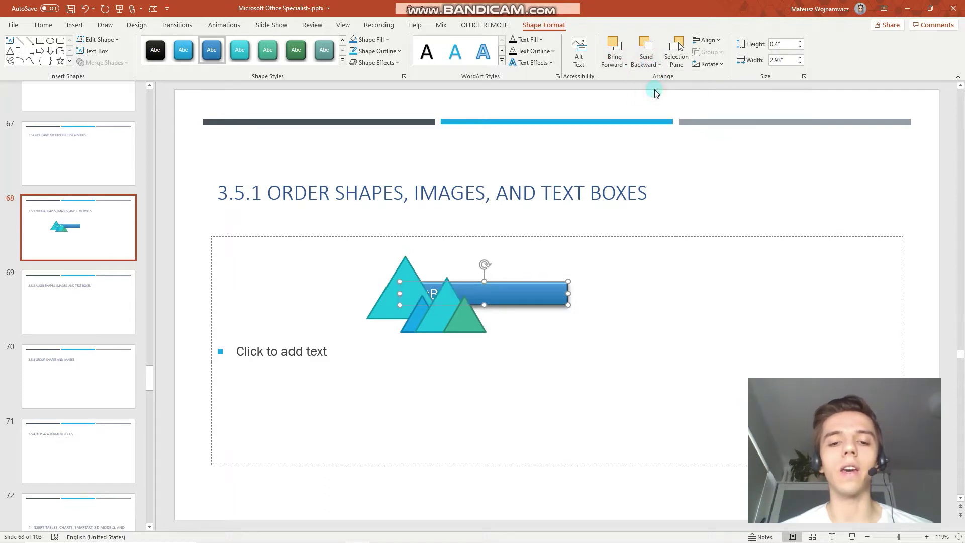
left_click(618, 48)
left_click(618, 48)
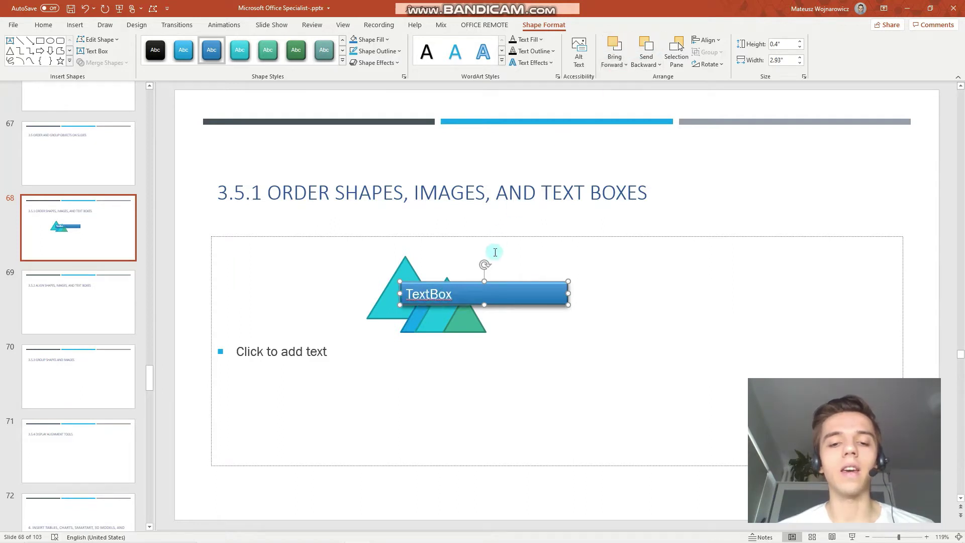
mouse_move(484, 298)
left_mouse_down()
mouse_move(483, 273)
mouse_move(487, 289)
mouse_move(472, 311)
left_mouse_up()
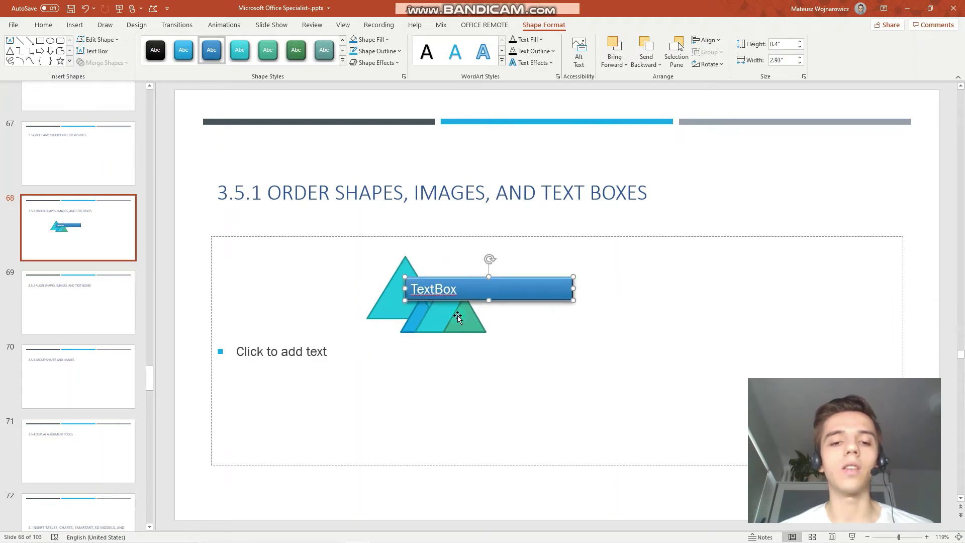
left_click(395, 301)
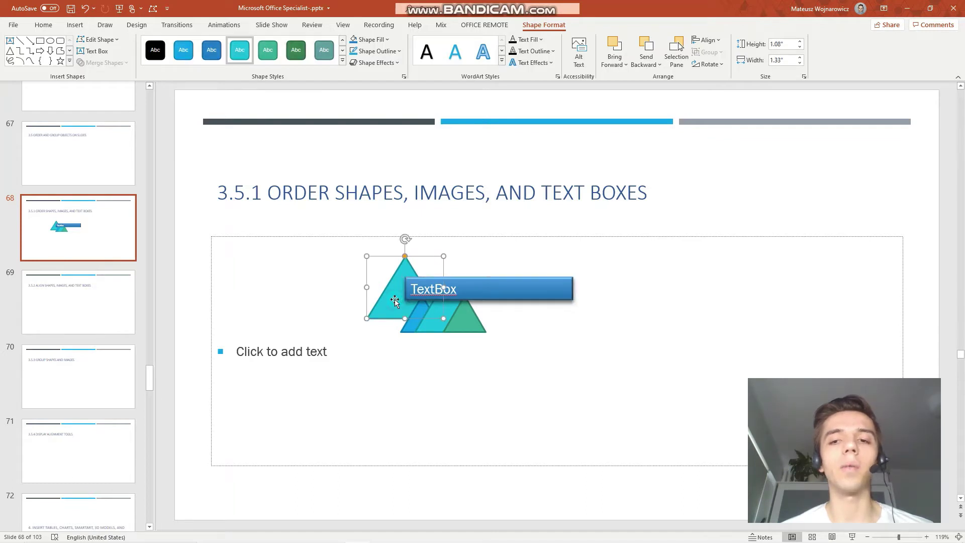
Step: In the Selection Pane, drag Picture 6 and Isosceles Triangle 4 above TextBox 7
left_click_drag(499, 285, 494, 285)
left_click(675, 63)
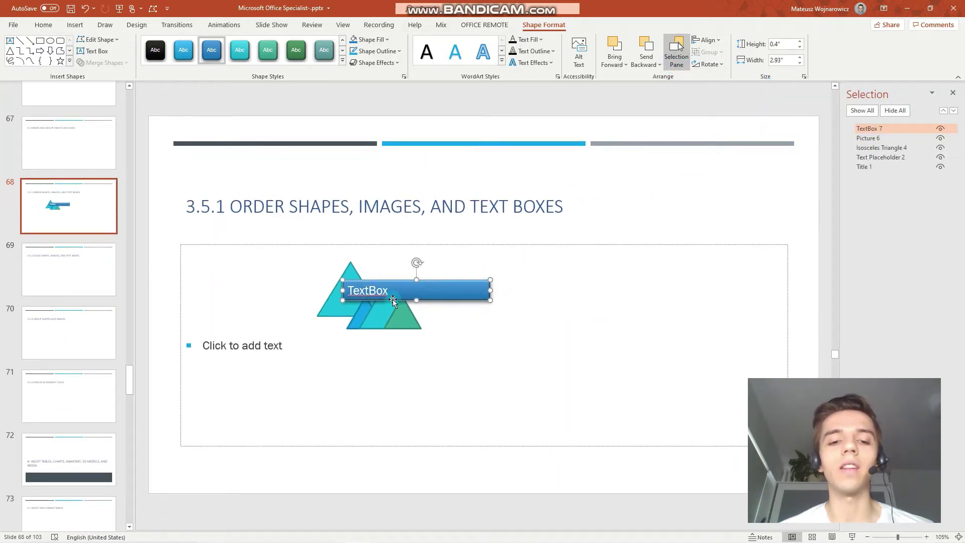
left_click(878, 138)
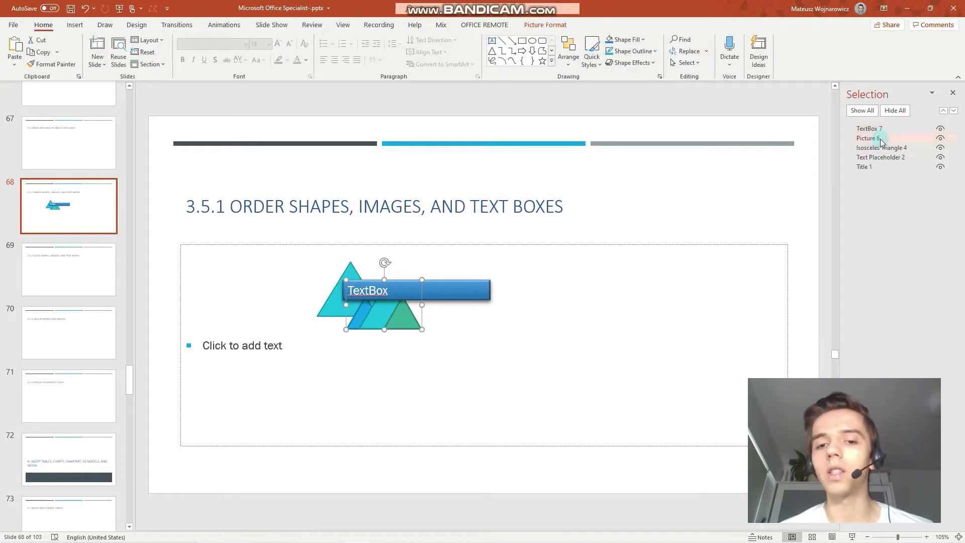
left_click_drag(880, 142, 880, 129)
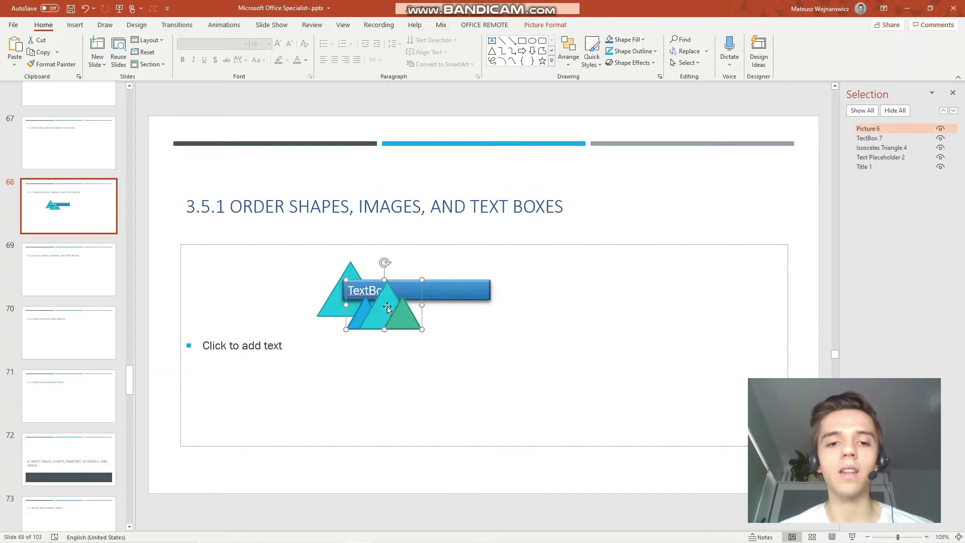
left_click(333, 305)
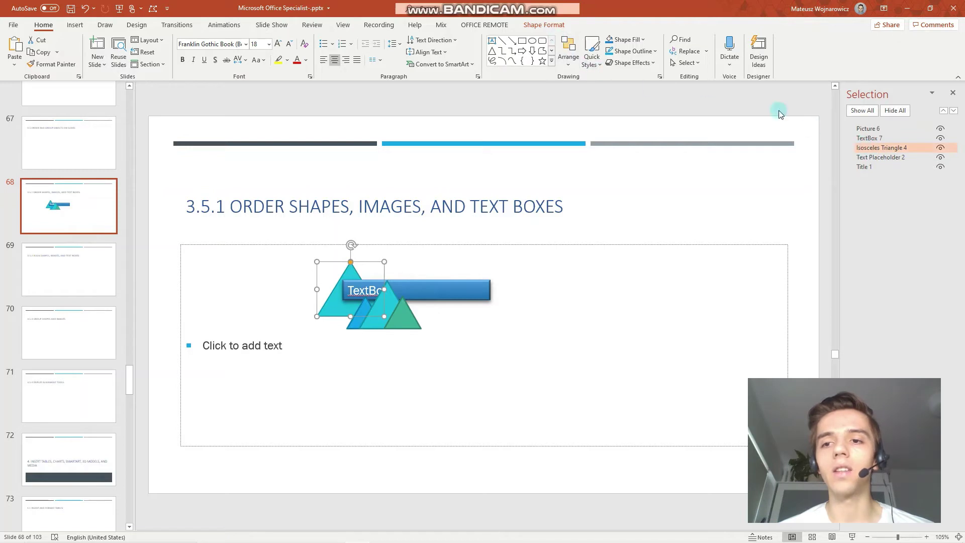
left_click_drag(878, 145, 878, 139)
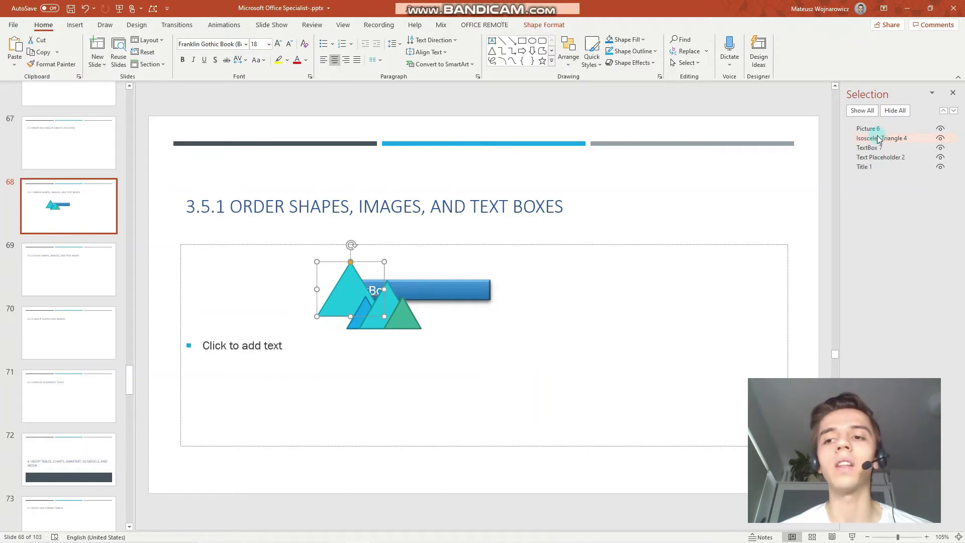
left_click_drag(878, 139, 879, 134)
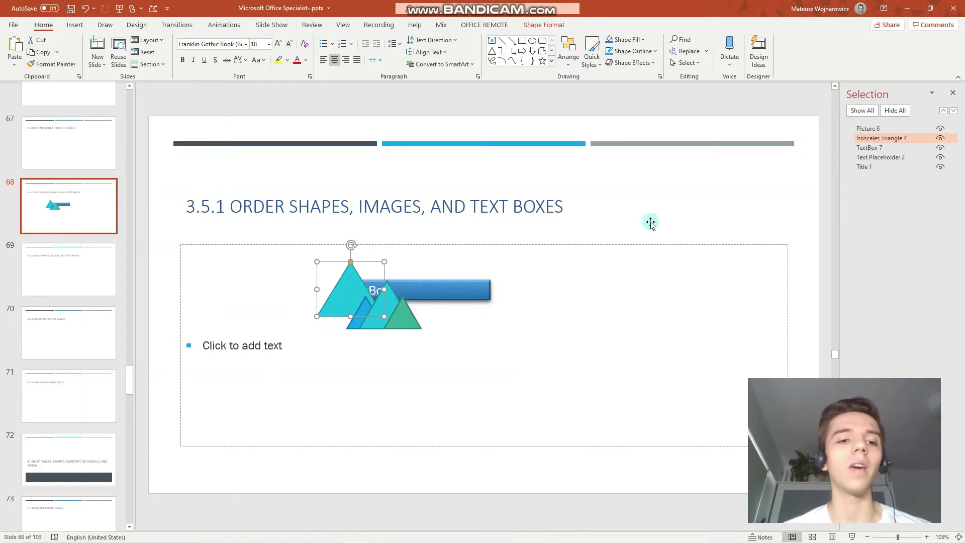
Step: Spread the mountain picture and TextBox apart, moving them down below the triangle
left_click(110, 264)
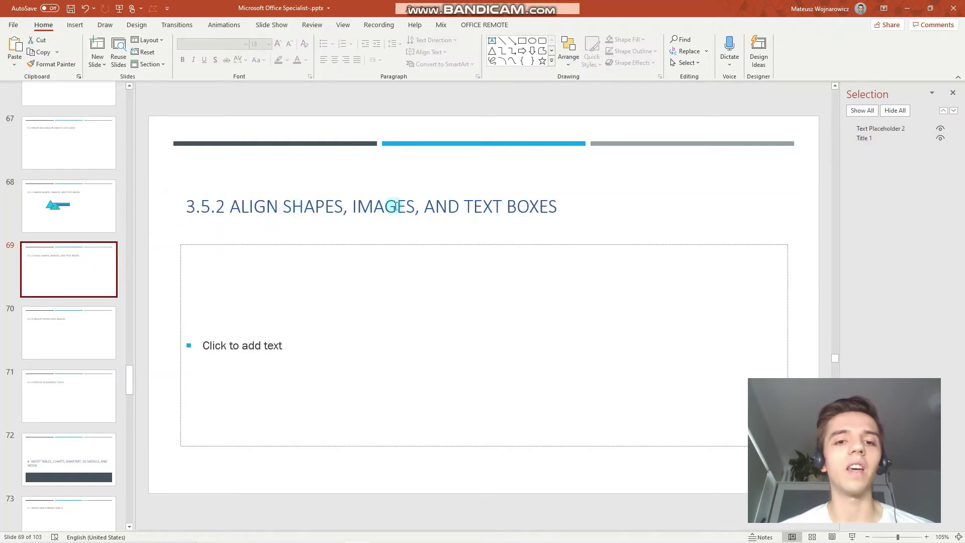
left_click(41, 211)
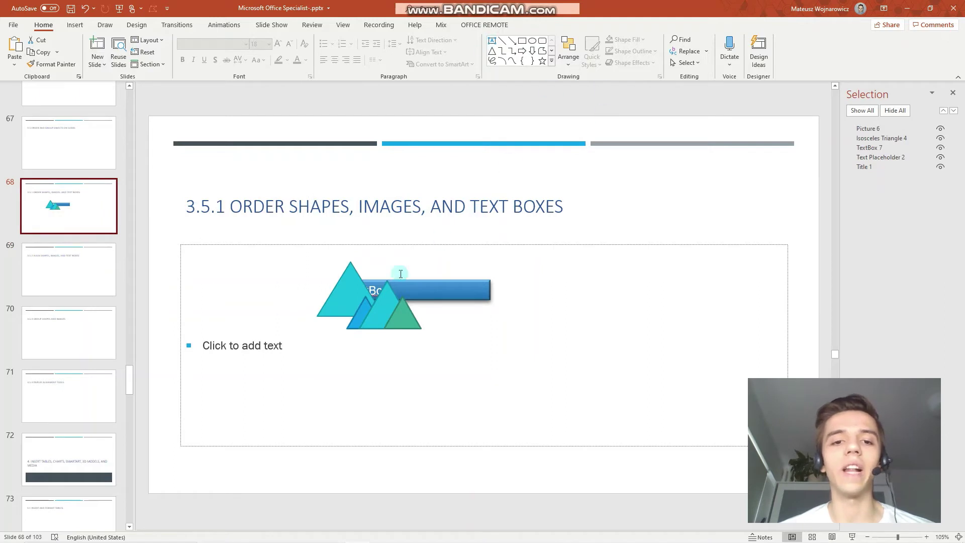
left_click(417, 291)
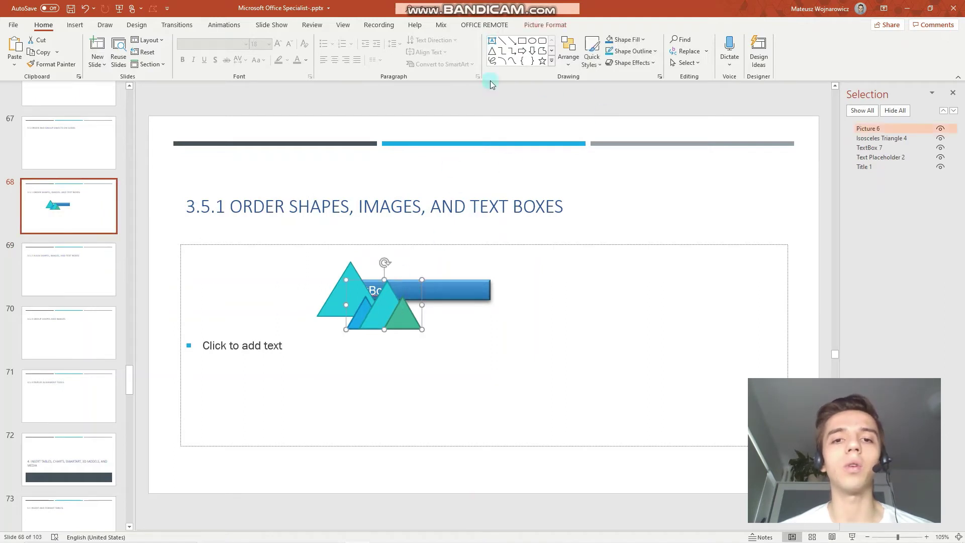
left_click(559, 26)
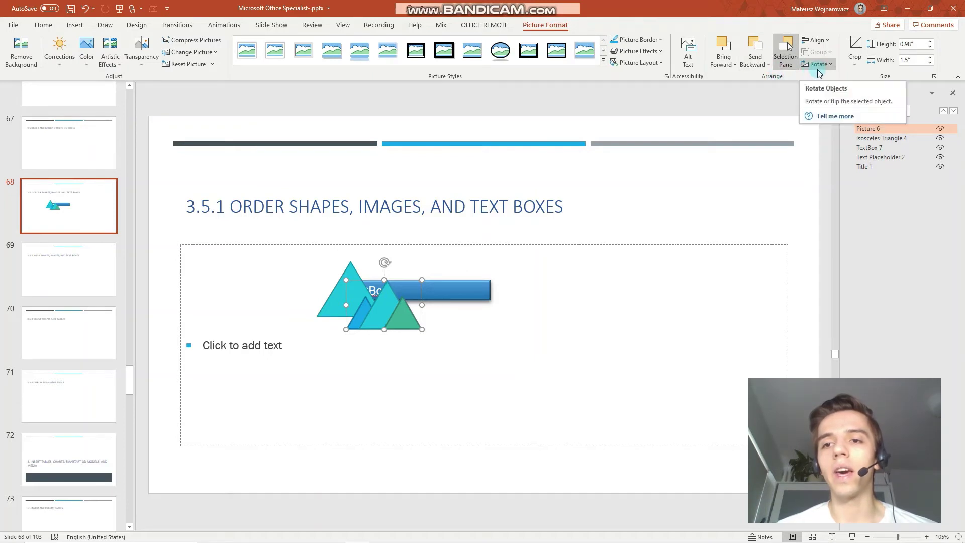
left_click(820, 40)
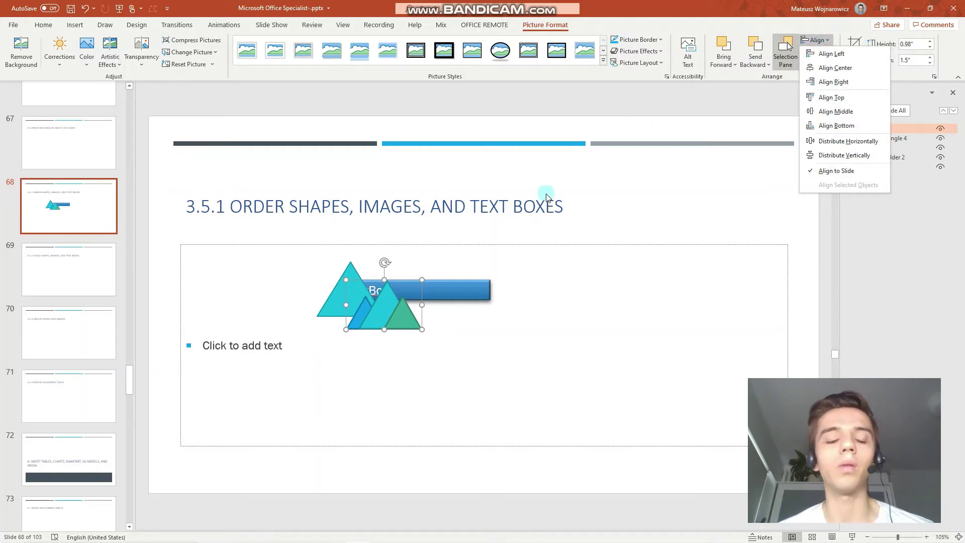
left_click(455, 285)
left_click_drag(394, 304, 335, 361)
left_click_drag(425, 288, 391, 412)
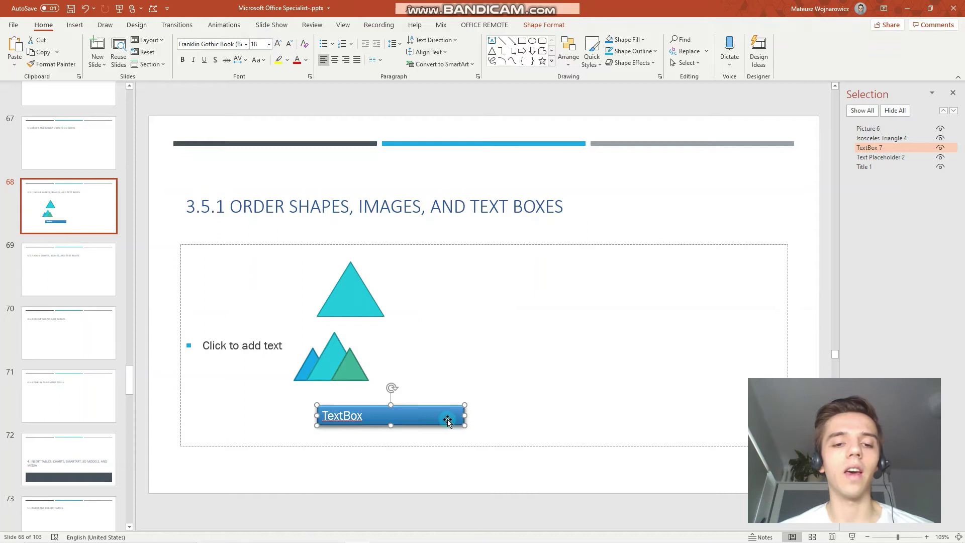
Step: Select the triangle, picture and TextBox and apply Align Left, then Align Top
left_click(338, 362, "shift")
left_click(351, 296, "shift")
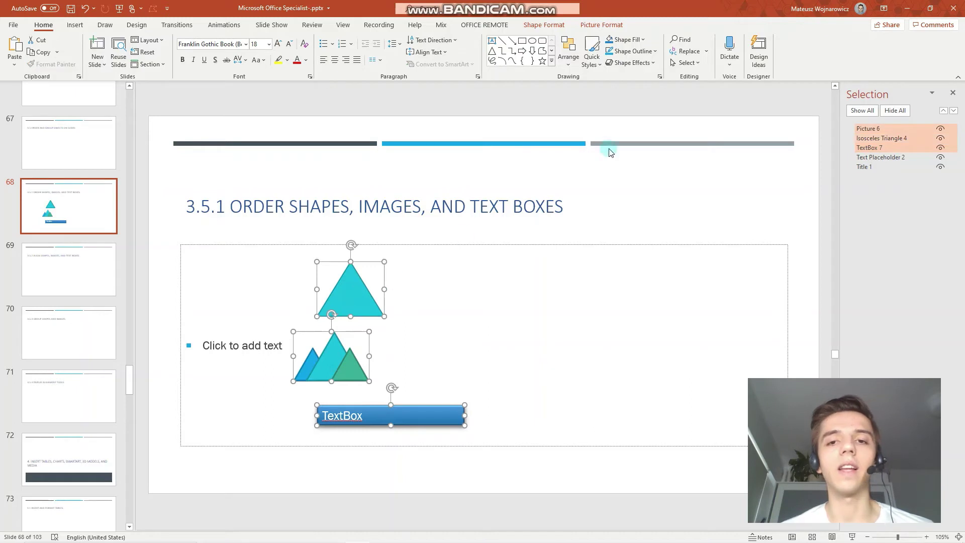
left_click(552, 26)
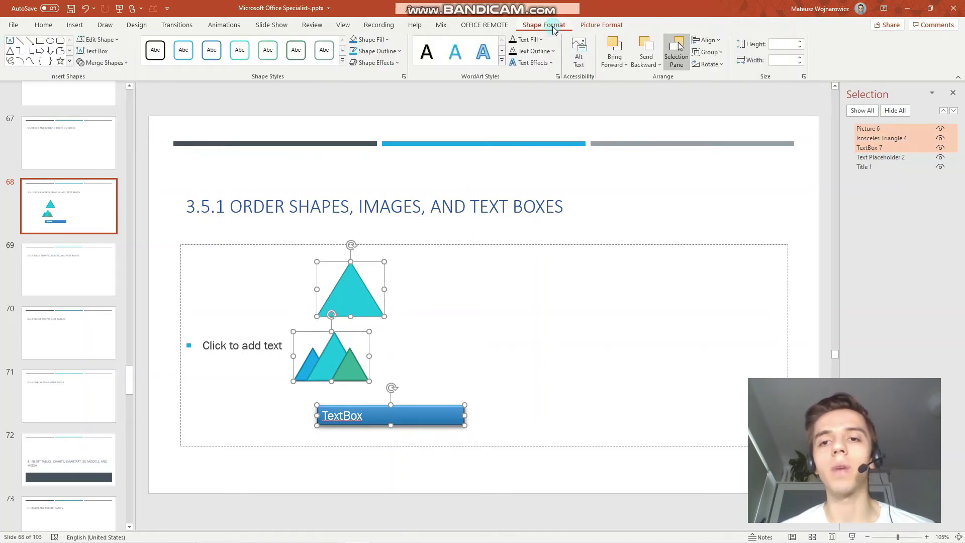
left_click(714, 40)
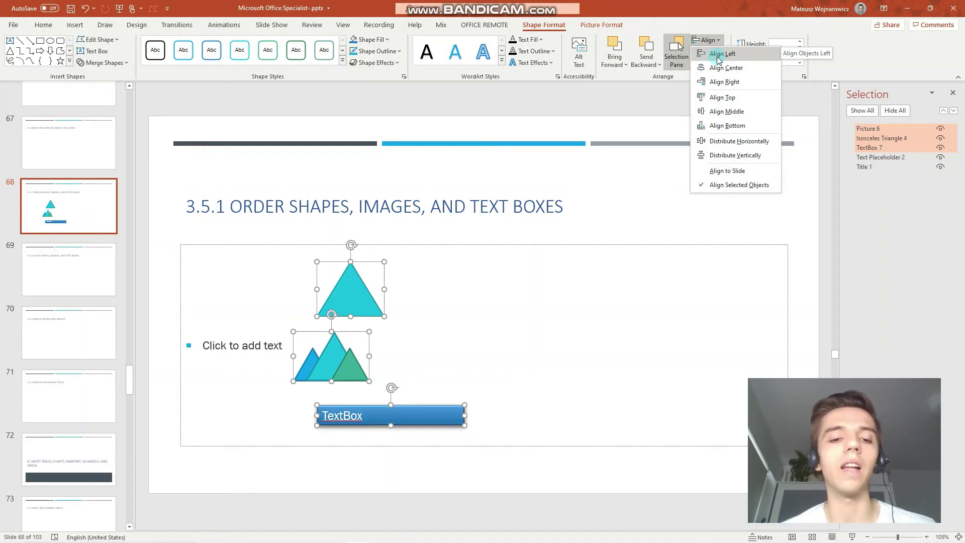
left_click(719, 55)
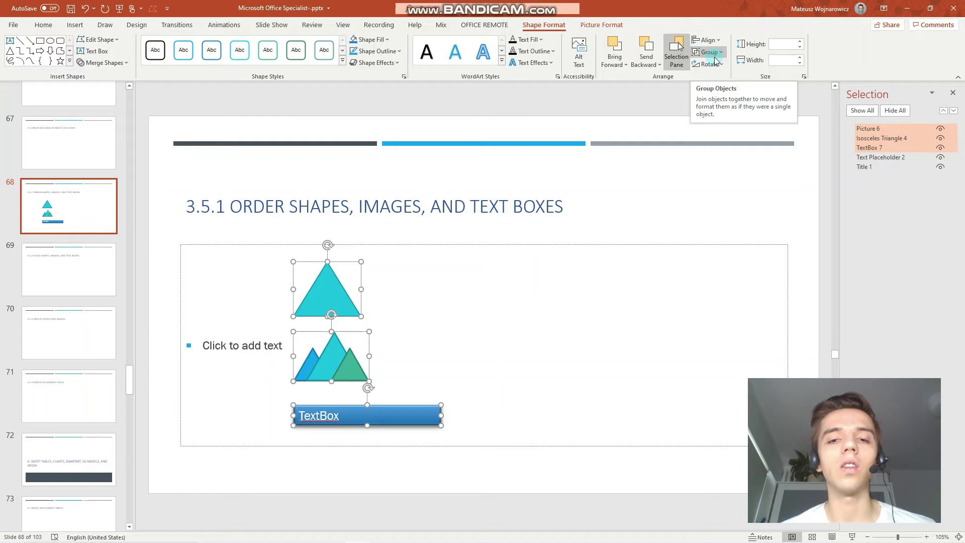
left_click(715, 54)
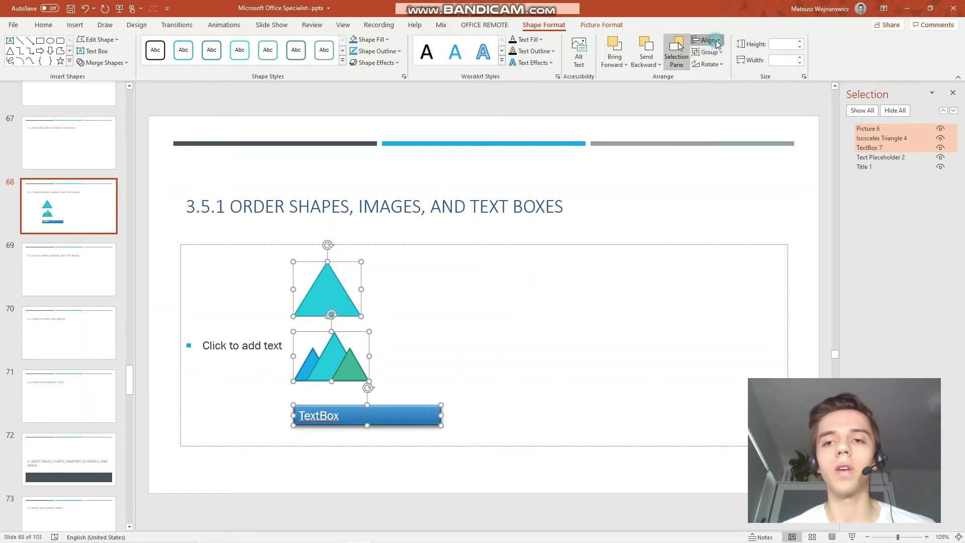
left_click(707, 40)
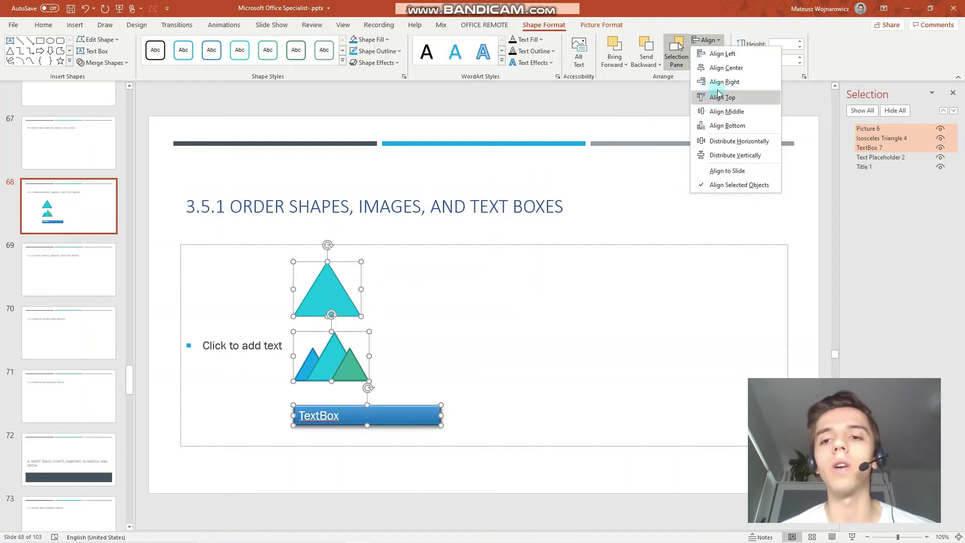
left_click(730, 99)
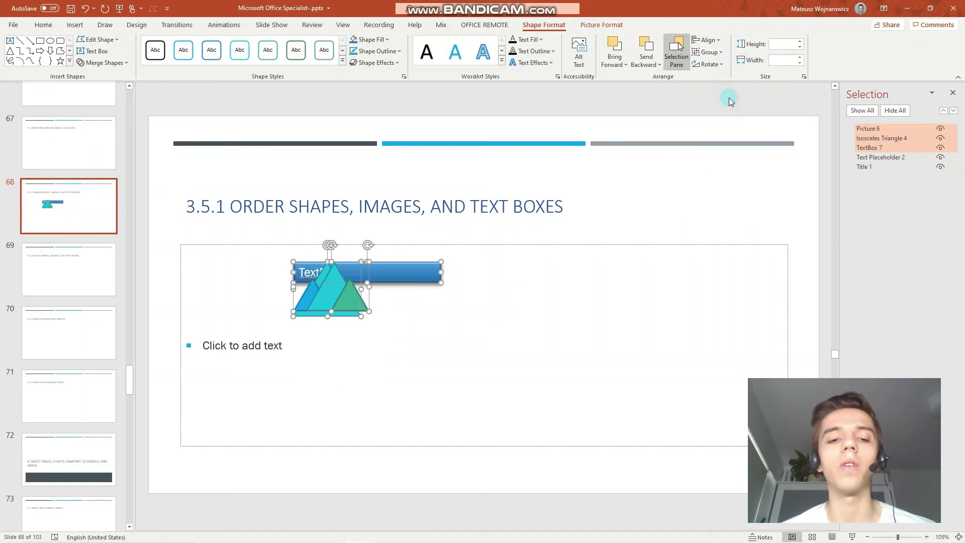
left_click(528, 229)
Step: Move the triangle to the left and the mountain picture to the slide's right side
left_click(333, 288)
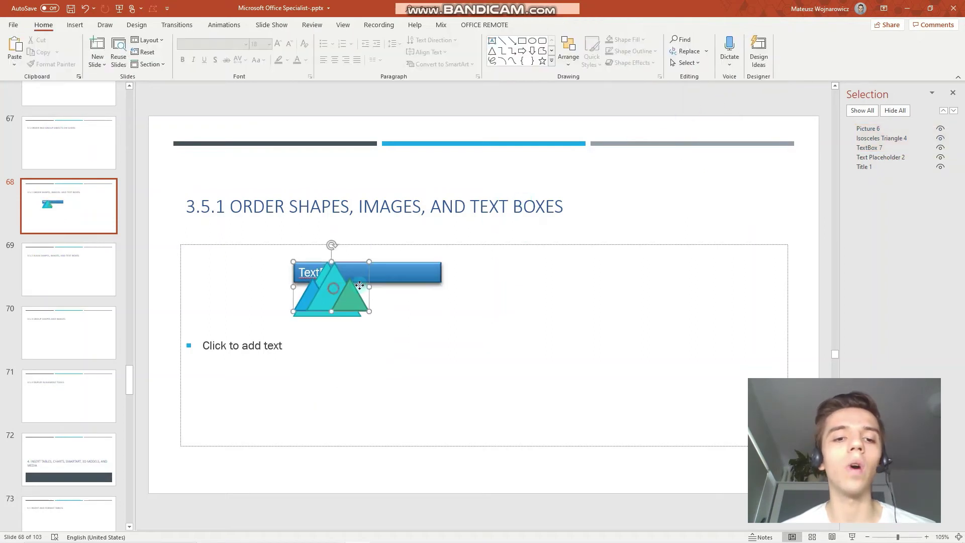
left_click_drag(359, 285, 378, 219)
left_click_drag(332, 304, 252, 277)
left_click_drag(357, 227, 712, 266)
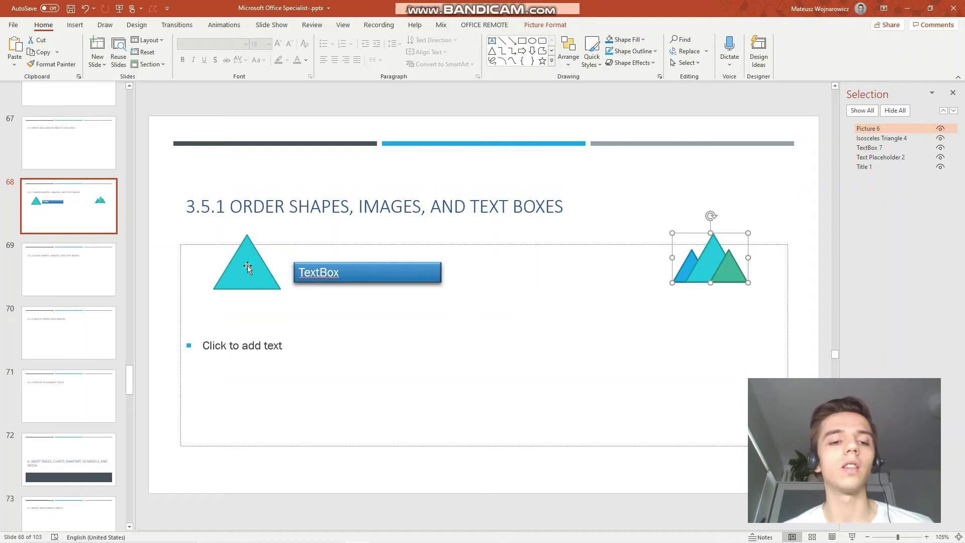
left_click(248, 266)
left_click(394, 276, "ctrl")
left_click(721, 269, "ctrl")
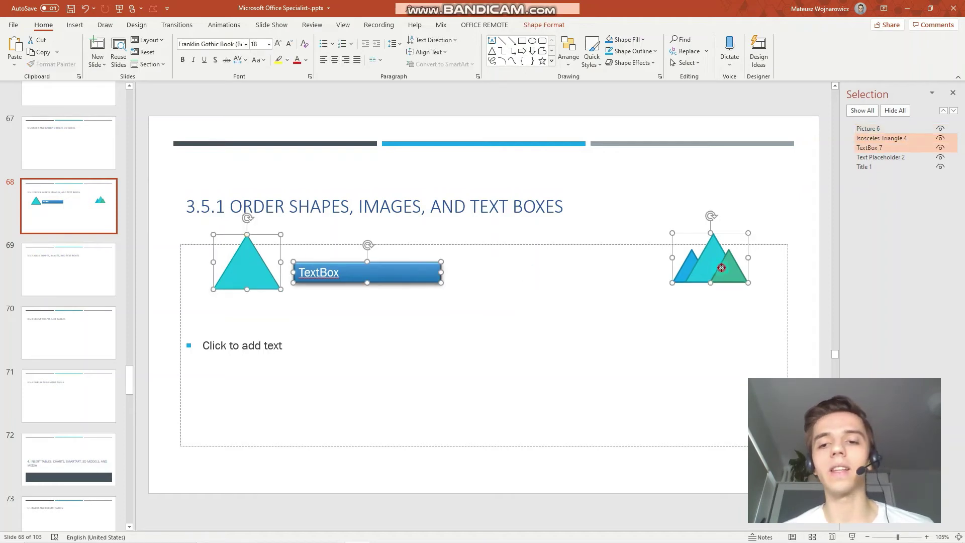
Step: Draw a circle between TextBox and picture, then Distribute Horizontally all four objects
left_click(532, 40)
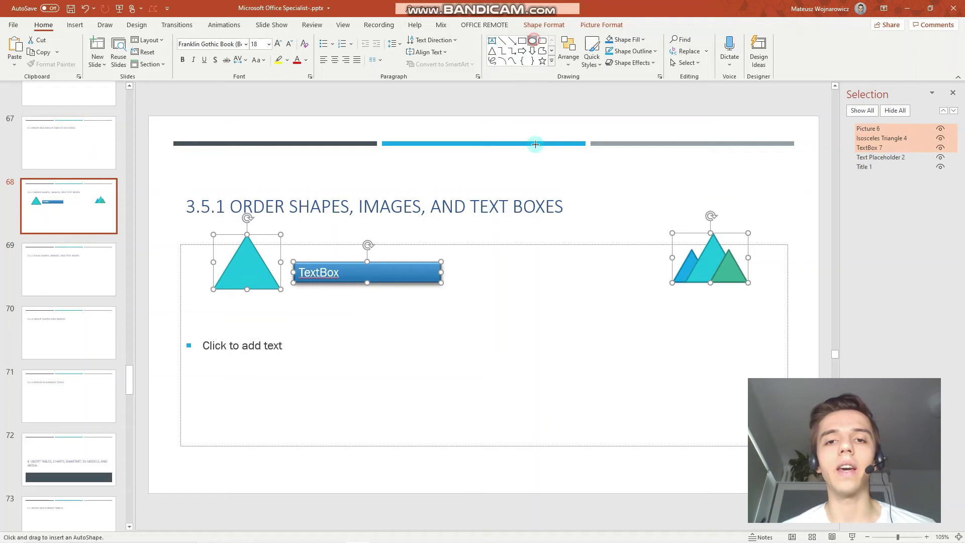
left_click_drag(505, 240, 545, 282)
left_click(383, 274, "ctrl")
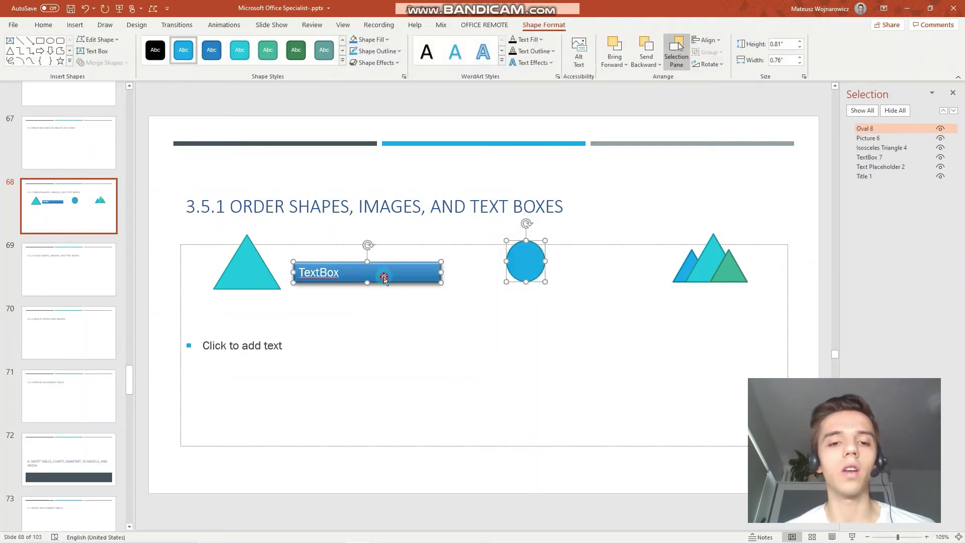
left_click(247, 264, "ctrl")
left_click(705, 267, "ctrl")
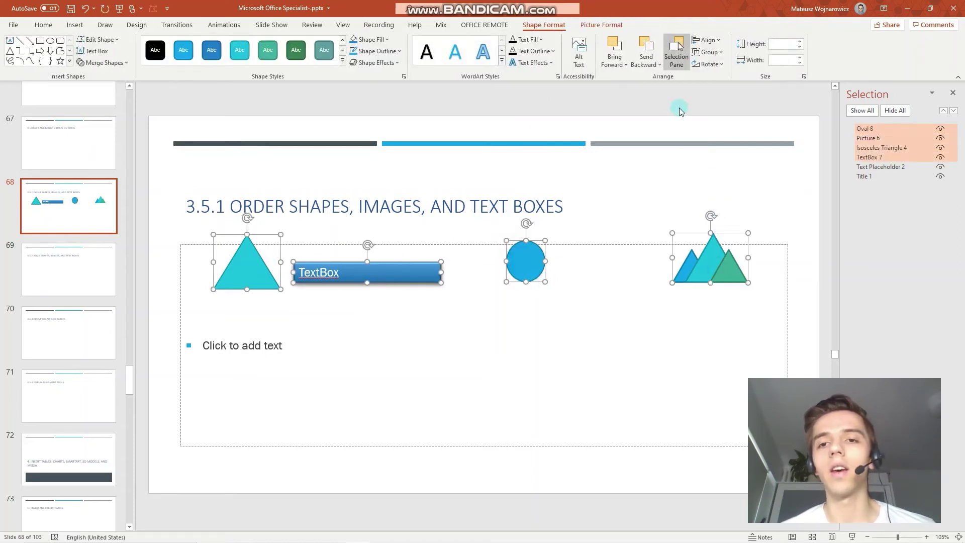
left_click(709, 40)
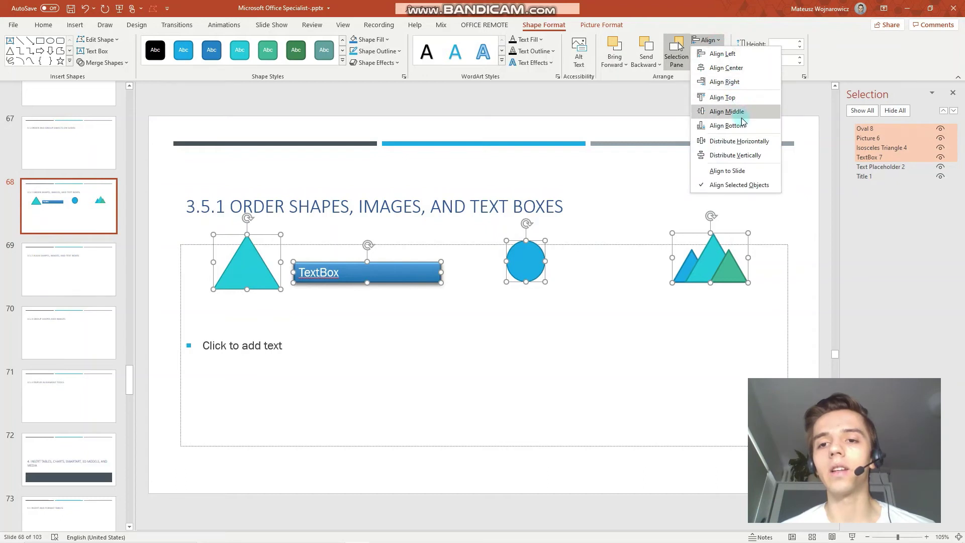
left_click(747, 144)
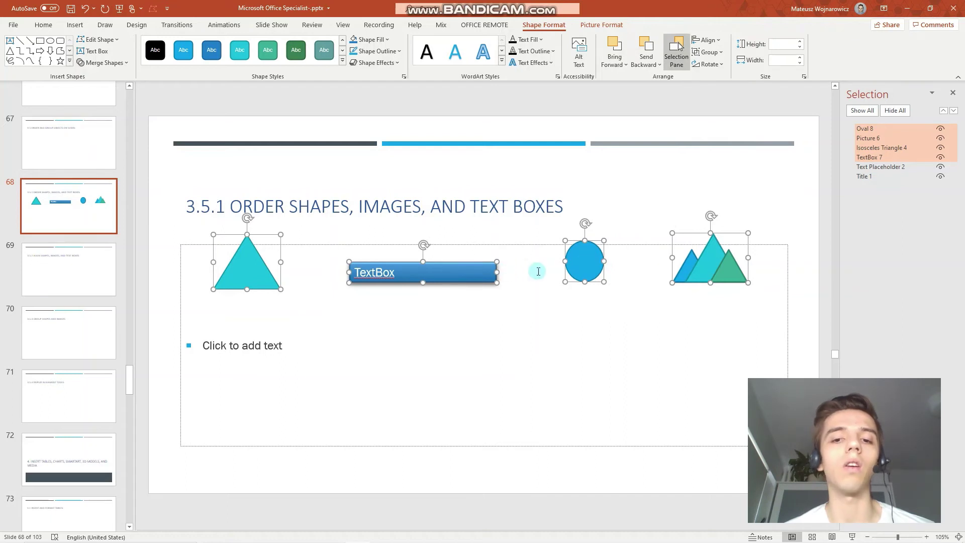
left_click(85, 268)
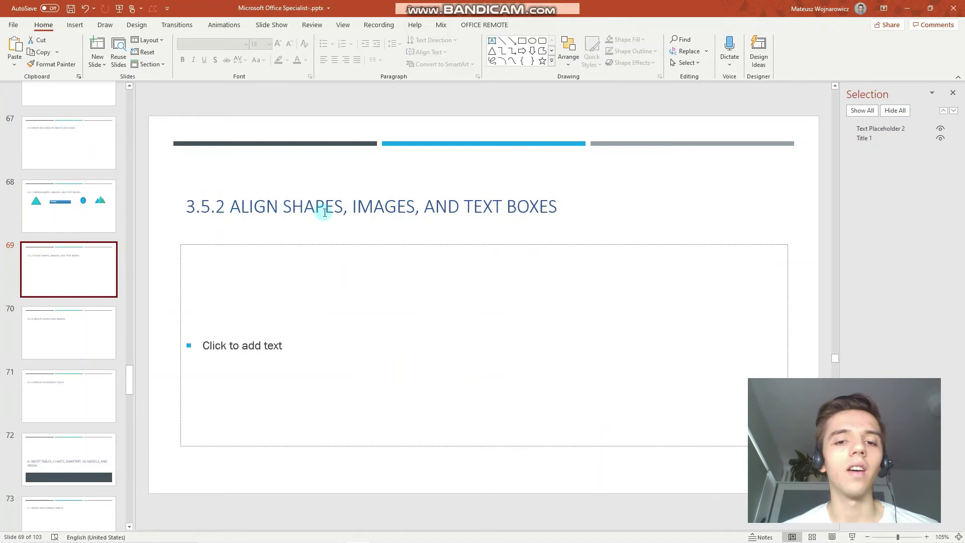
Step: On slide 3.5.1, select the blue circle and mountain picture and group them
left_click(56, 323)
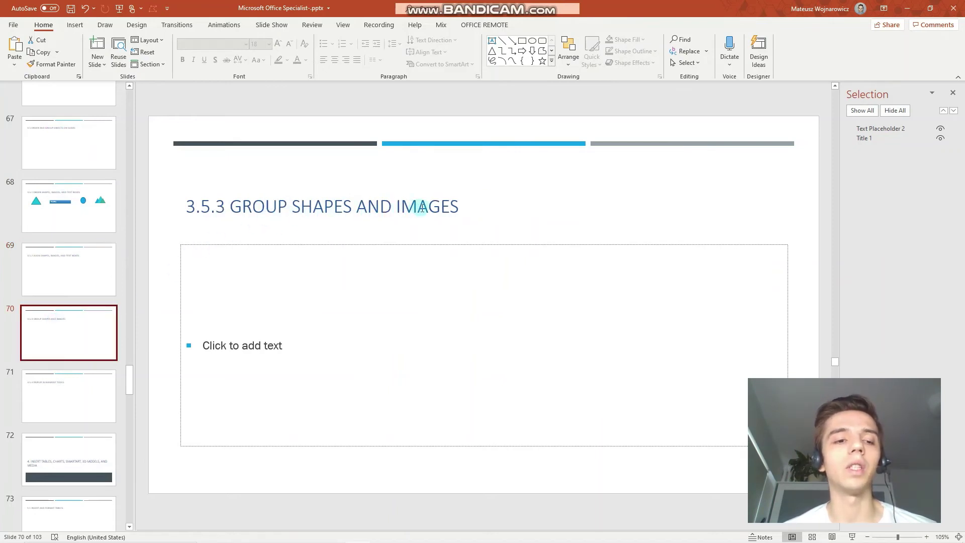
left_click(82, 212)
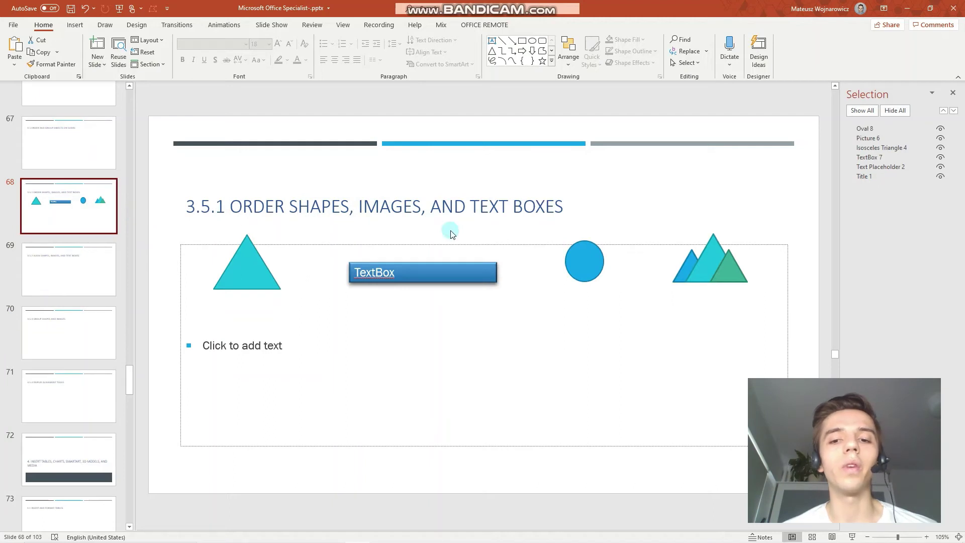
left_click(583, 257)
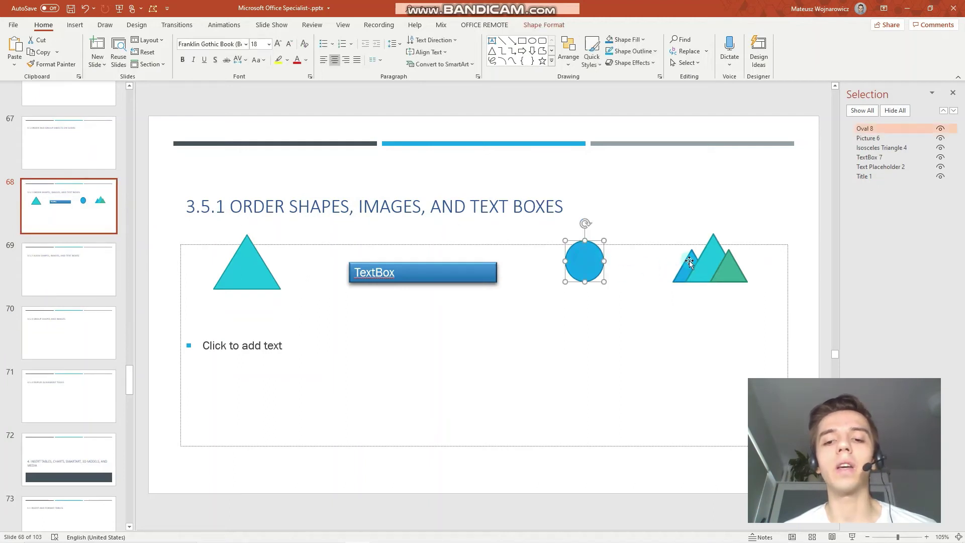
left_click(696, 260, "shift")
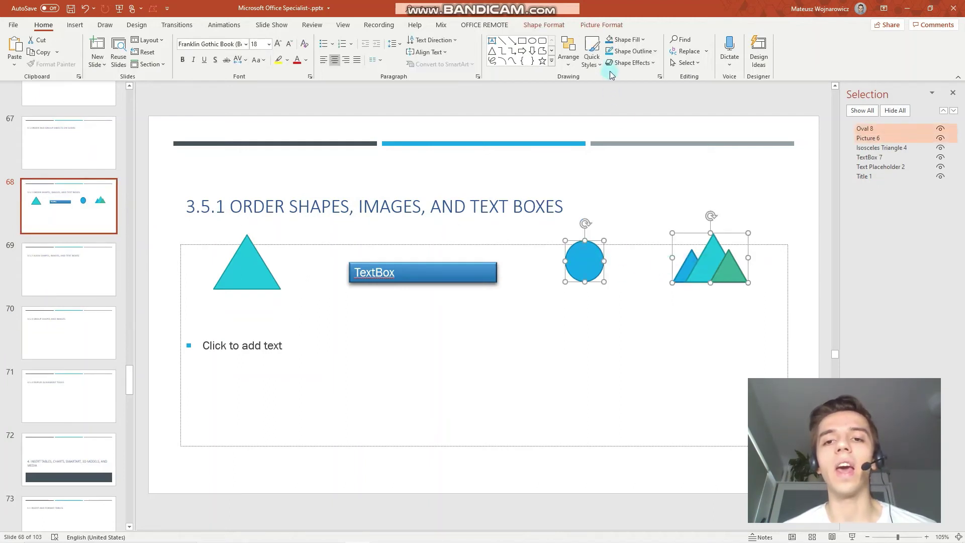
right_click(702, 258)
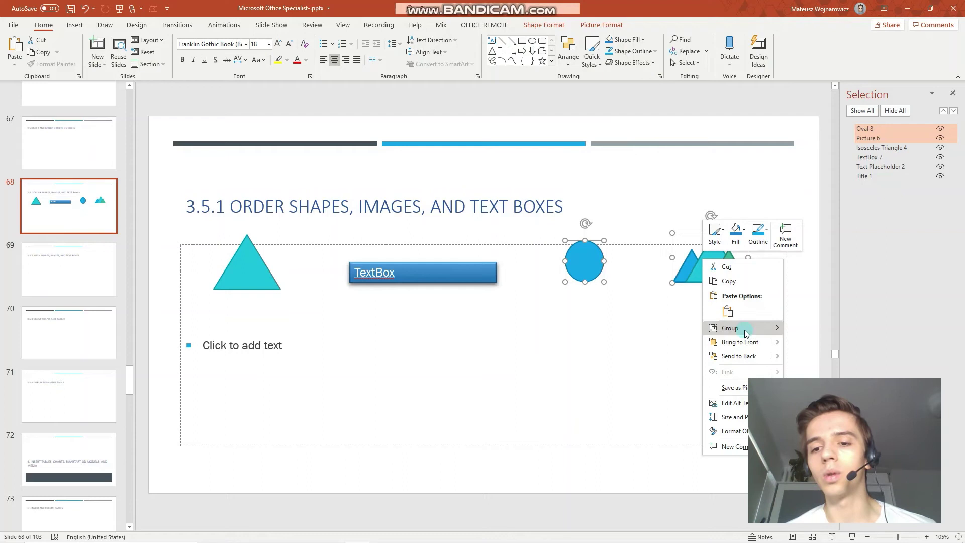
left_click(548, 33)
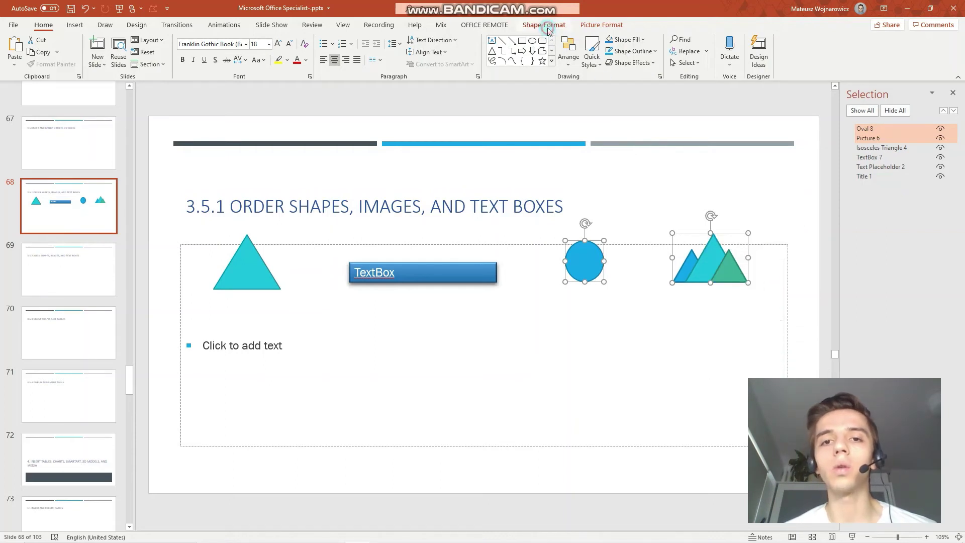
left_click(544, 25)
left_click(710, 53)
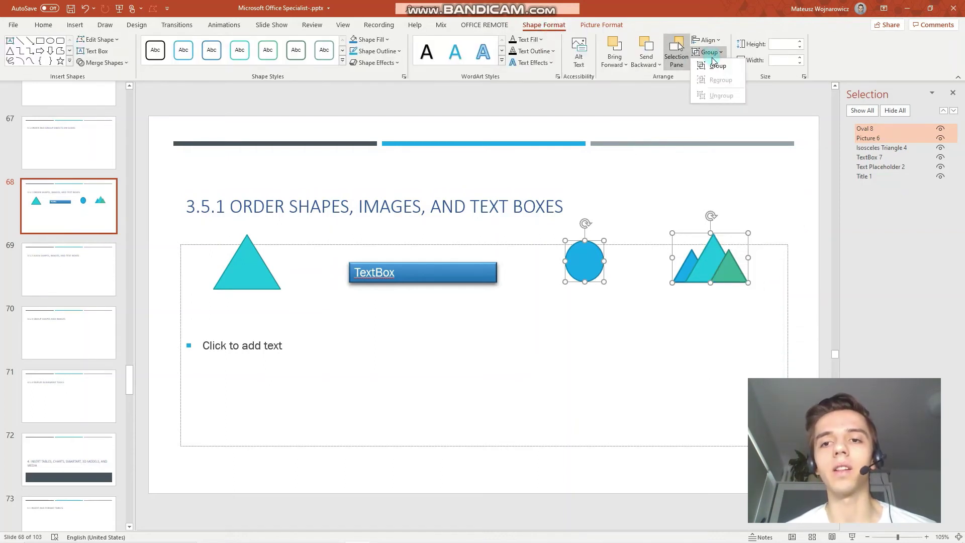
left_click(716, 67)
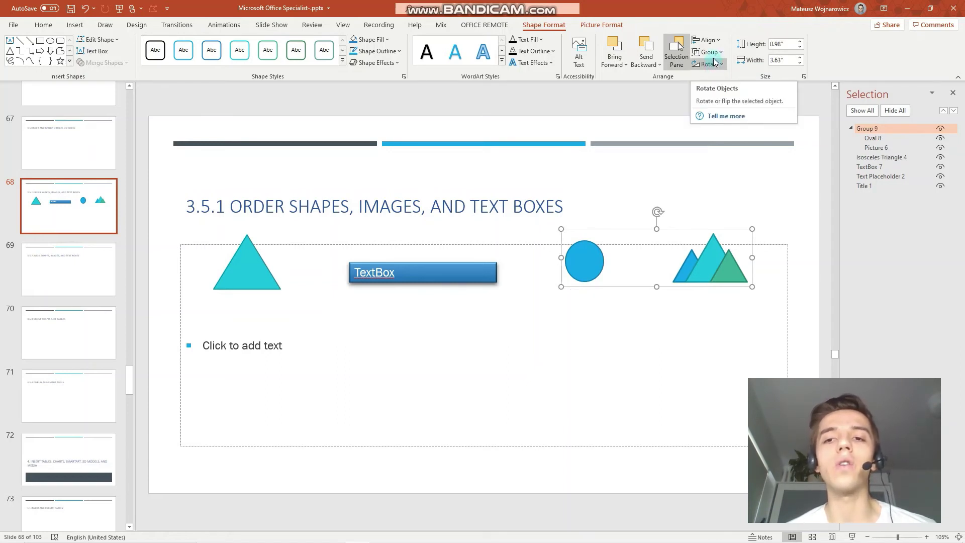
Step: Reselect the circle-and-picture group and ungroup it
left_click(713, 190)
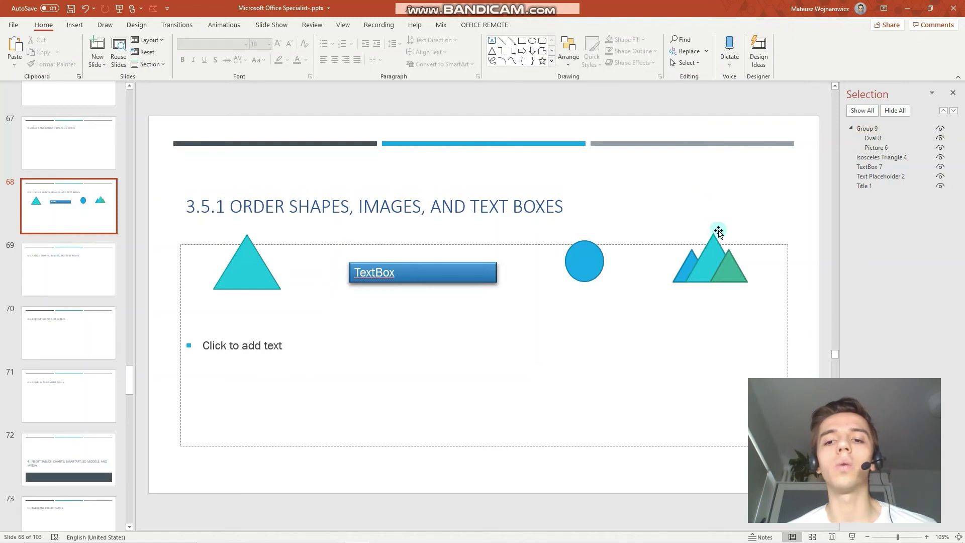
left_click(638, 260)
left_click(692, 261)
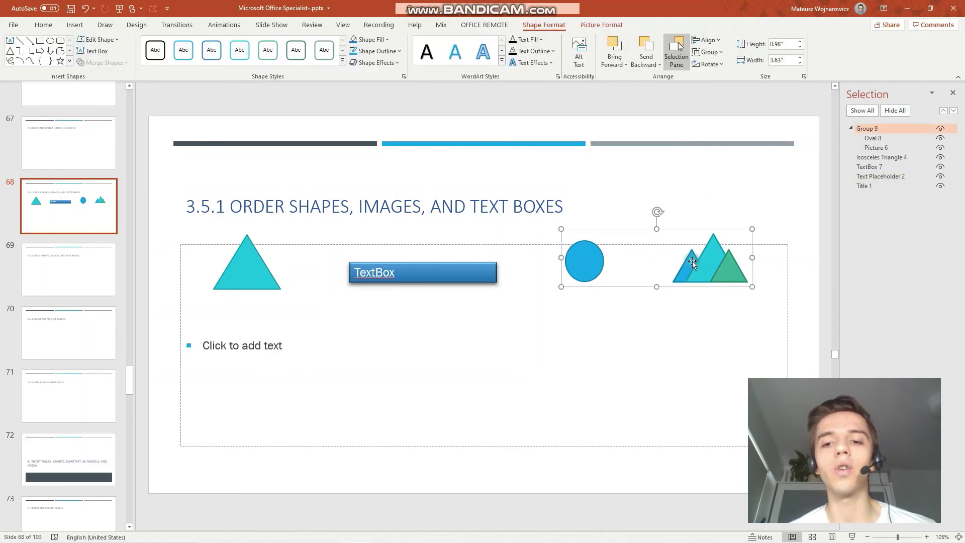
left_click(708, 51)
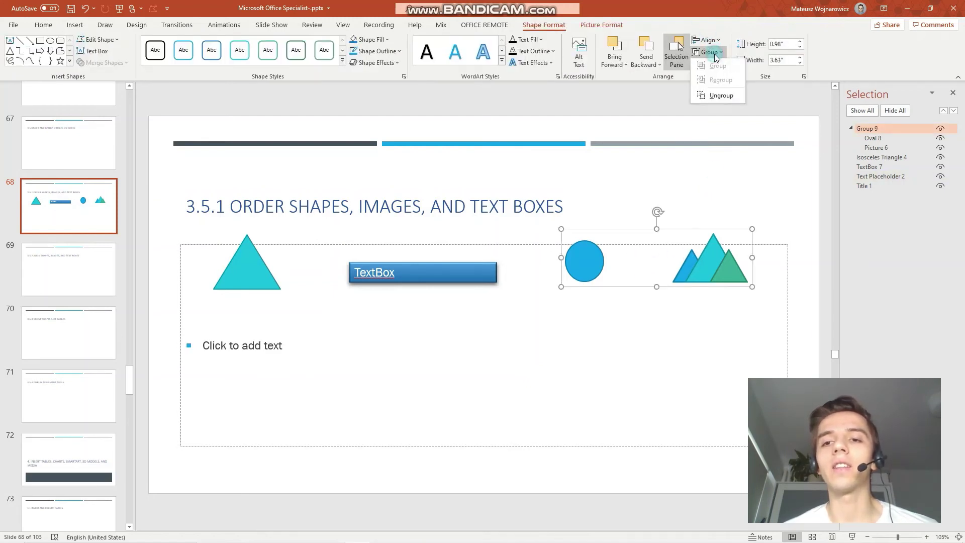
left_click(721, 97)
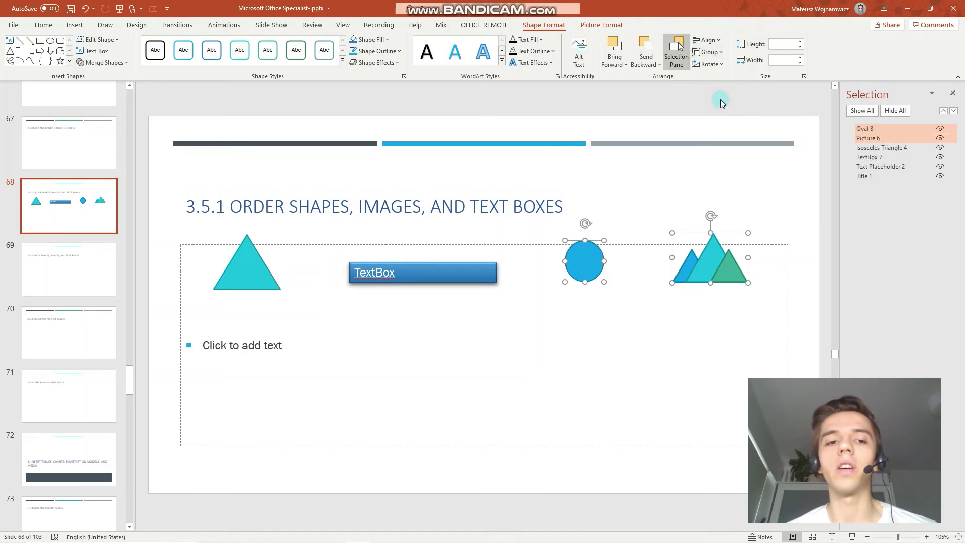
Step: Browse slides 3.5.2 and 3.5.3, landing on slide 71, 3.5.4 Display Alignment Tools
left_click(83, 261)
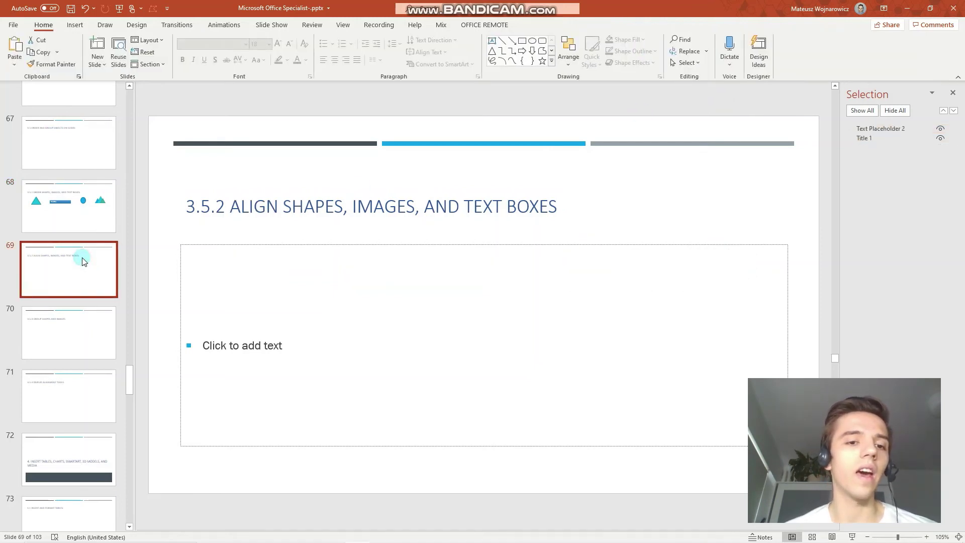
left_click(86, 310)
left_click(78, 395)
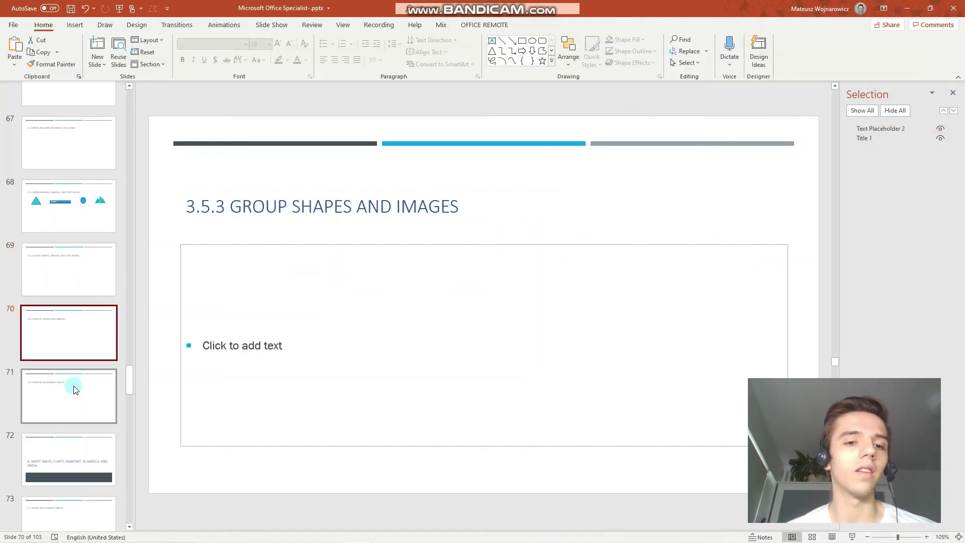
left_click(72, 331)
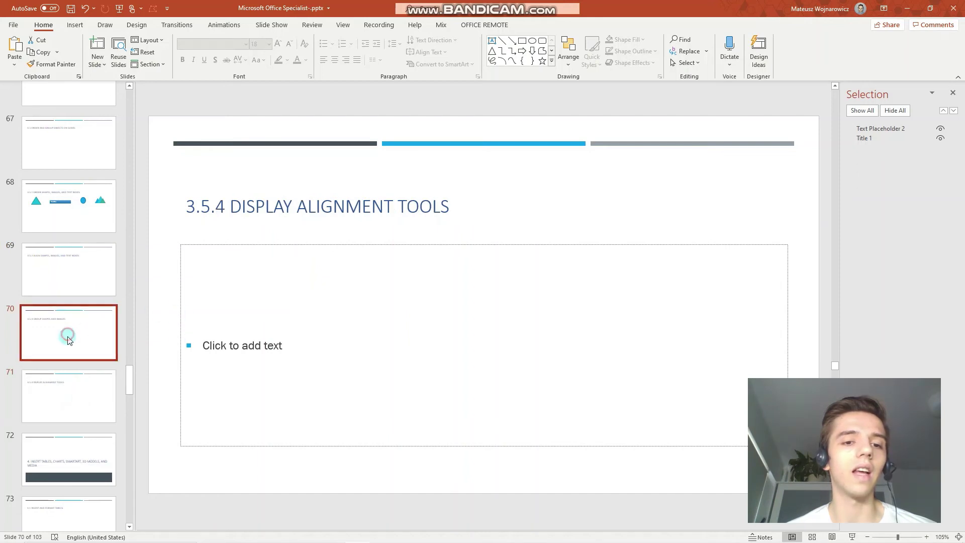
left_click(84, 398)
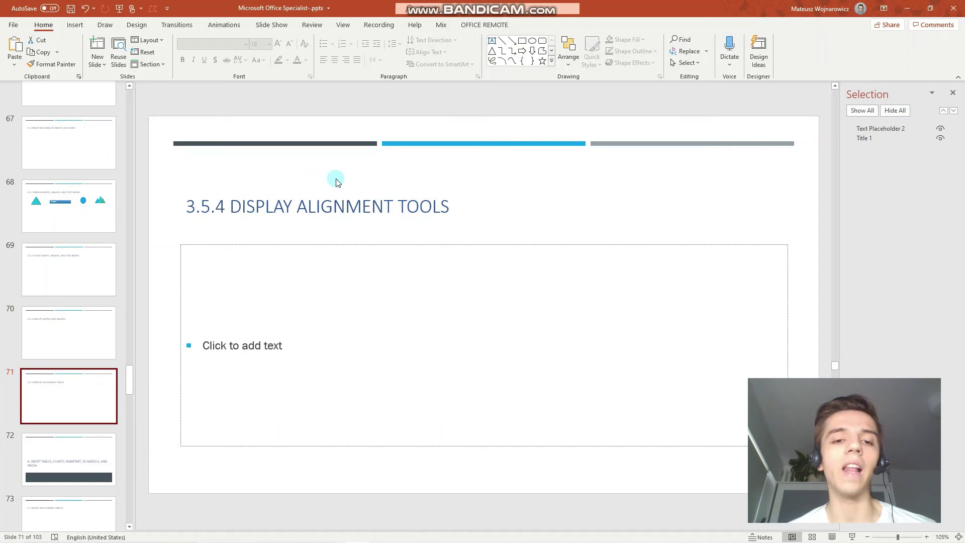
Step: Turn on the ruler and drawing guides, then nudge the title placeholder slightly lower
left_click(347, 28)
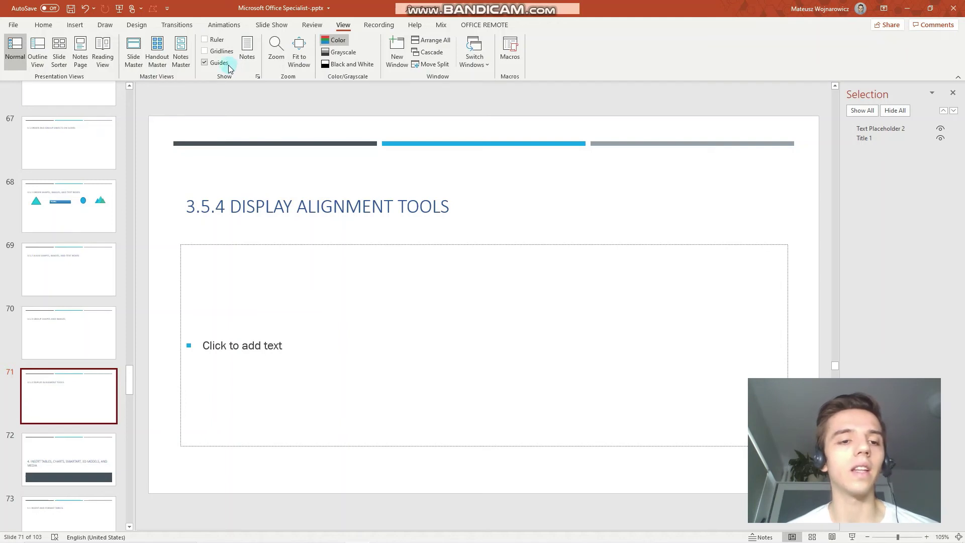
left_click(226, 64)
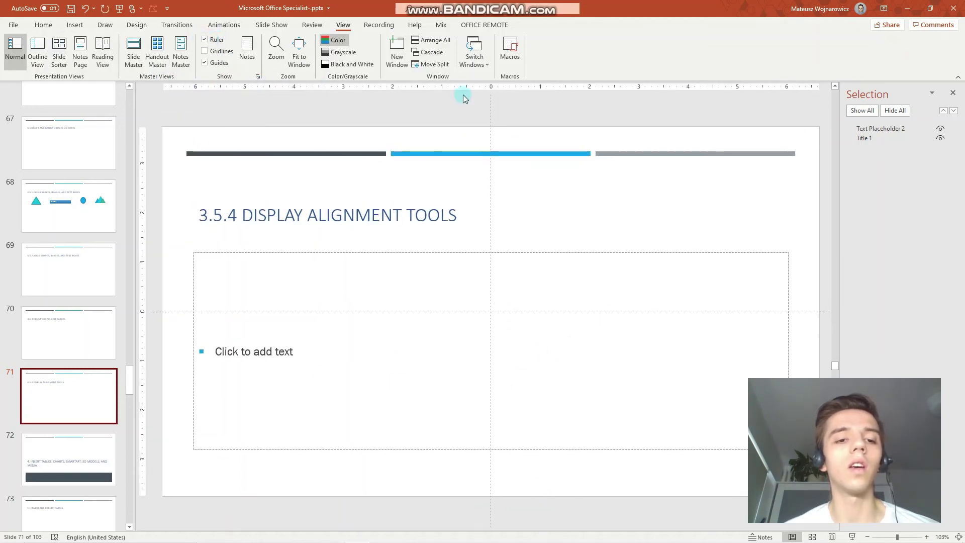
left_click(278, 222)
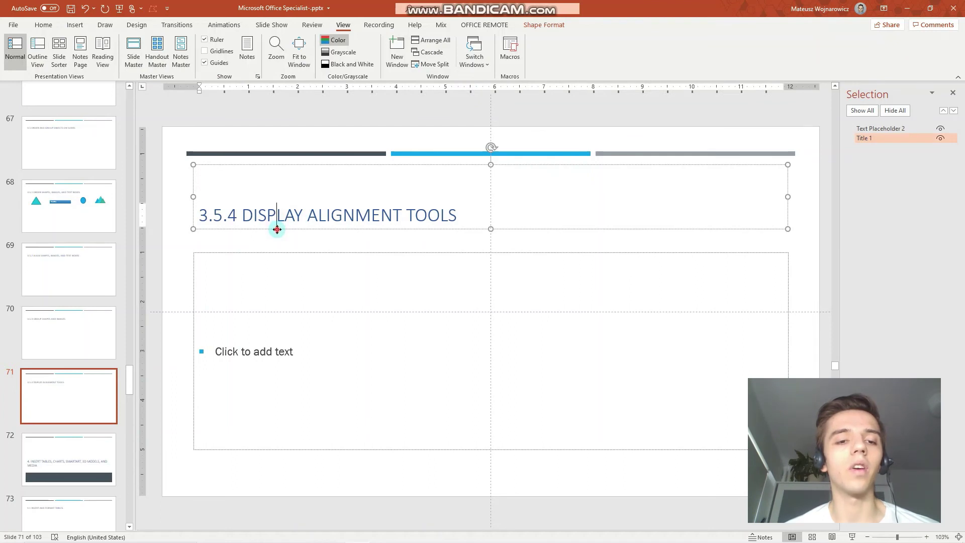
mouse_move(277, 230)
left_mouse_down()
mouse_move(367, 227)
mouse_move(295, 229)
mouse_move(293, 217)
mouse_move(319, 224)
mouse_move(278, 239)
left_mouse_up()
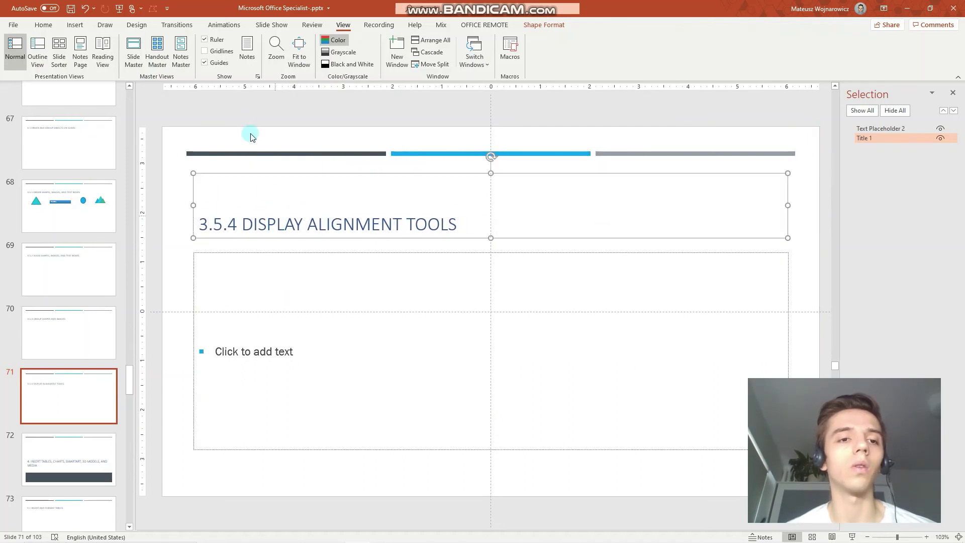
Step: Show gridlines and enable Snap objects to grid, keeping the 1/12" grid spacing
left_click(205, 51)
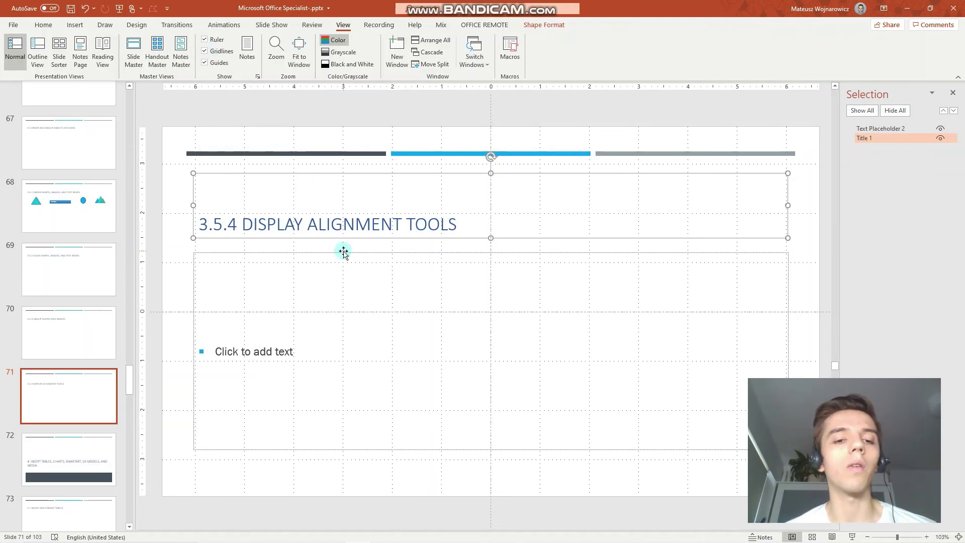
scroll(344, 249, "up", 5)
scroll(344, 248, "down", 5)
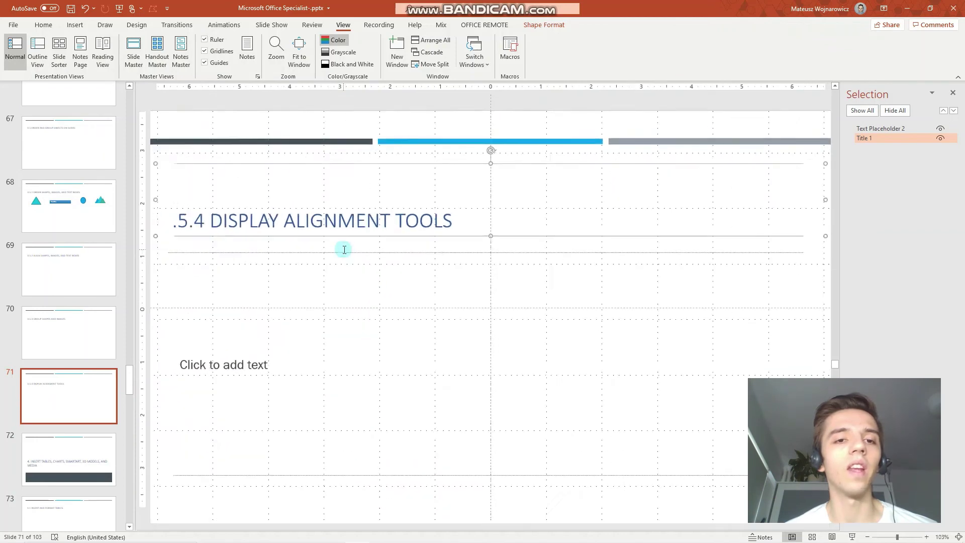
left_click(258, 78)
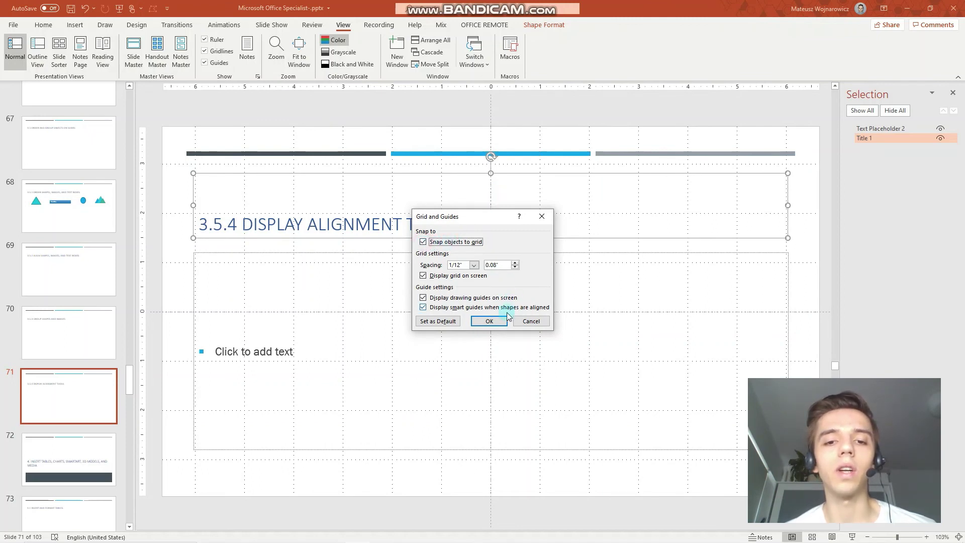
left_click(489, 320)
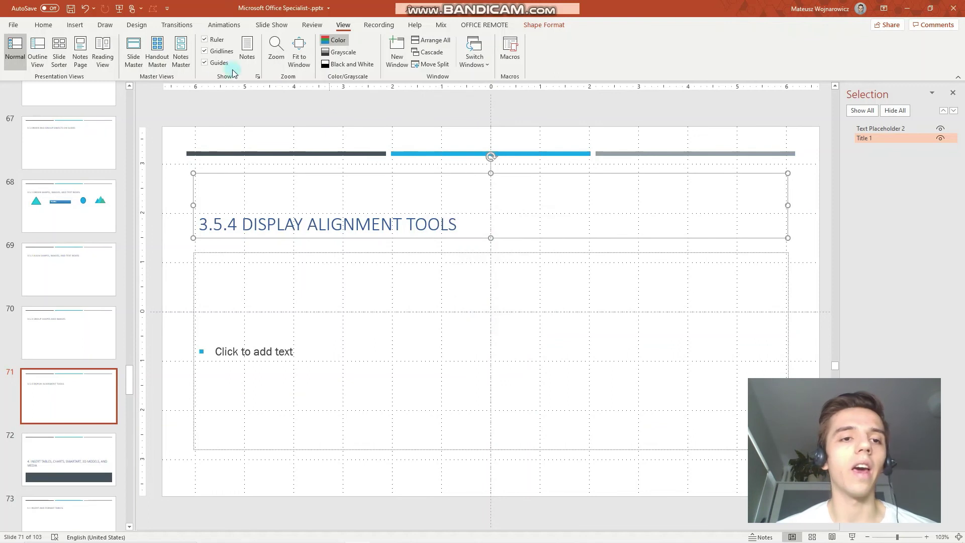
Step: Draw a small 0.33" rectangle square snapped to the grid just right of slide centre
left_click(44, 25)
left_click(522, 41)
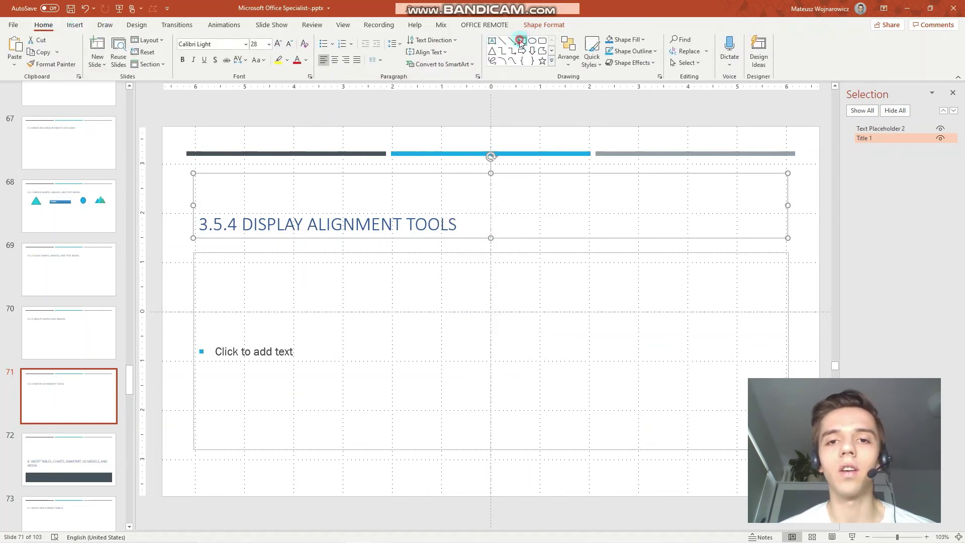
left_click_drag(512, 228, 550, 273)
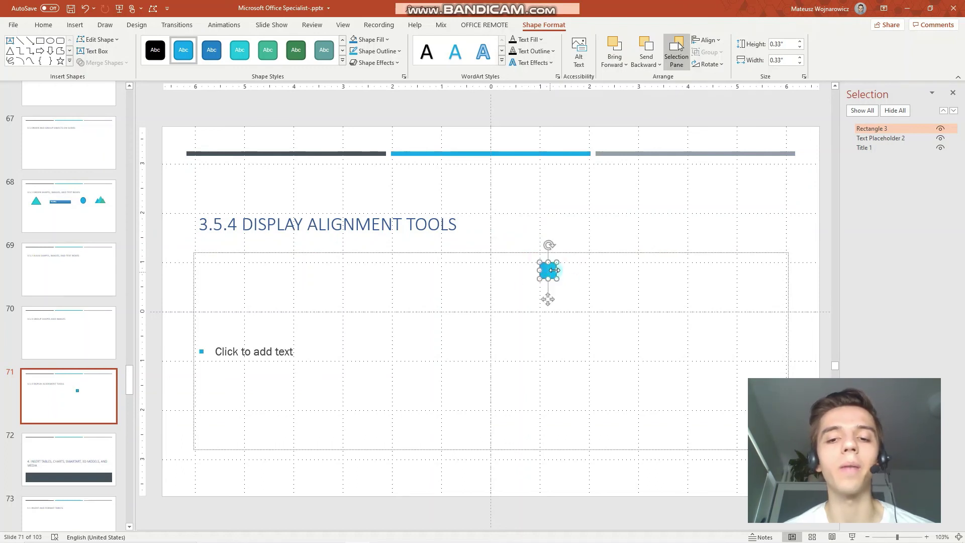
key("alt+h")
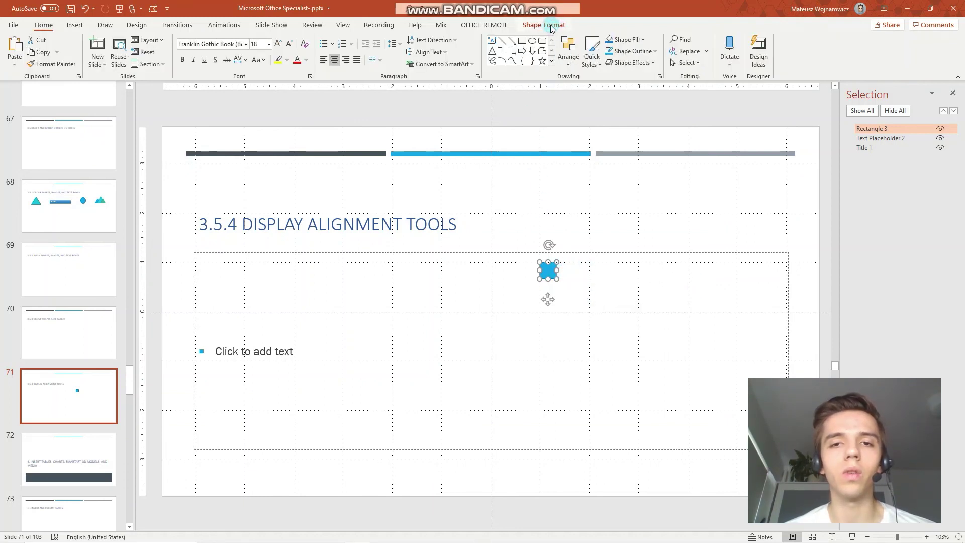
Step: Turn off the Ruler and Gridlines display options, keeping only the drawing guides visible
left_click(344, 27)
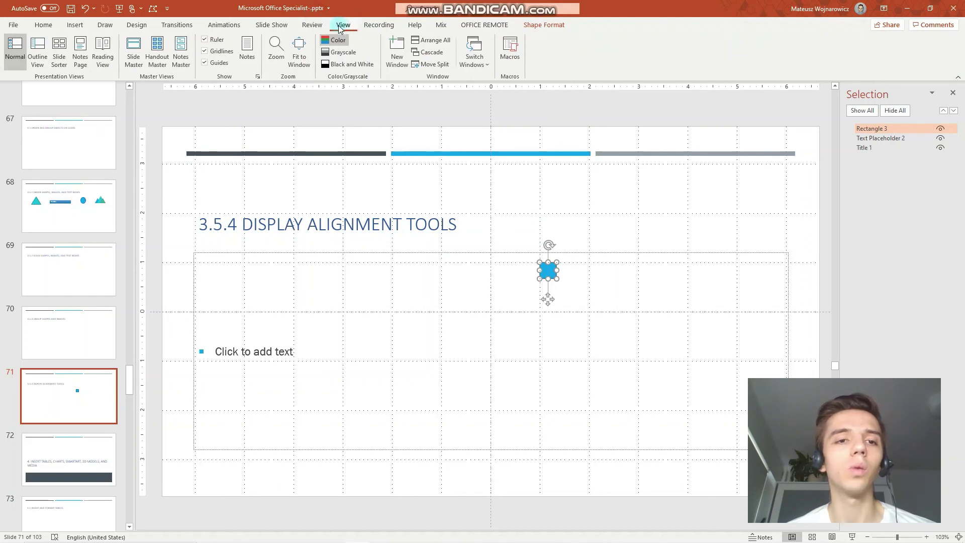
left_click(217, 40)
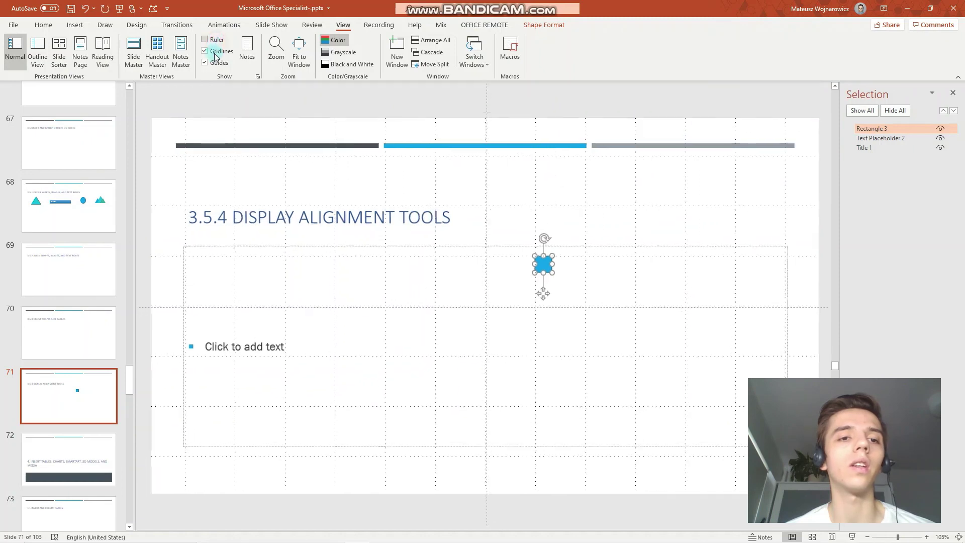
left_click(215, 52)
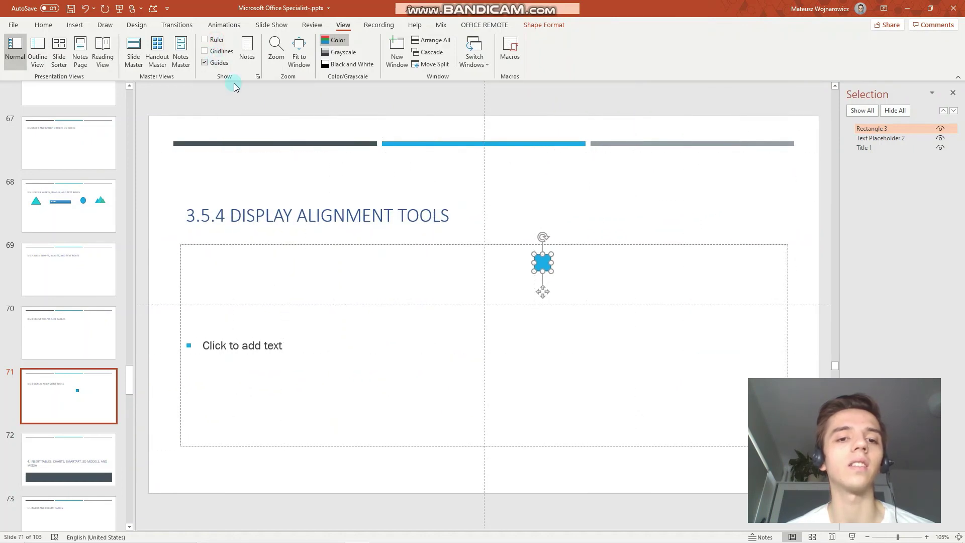